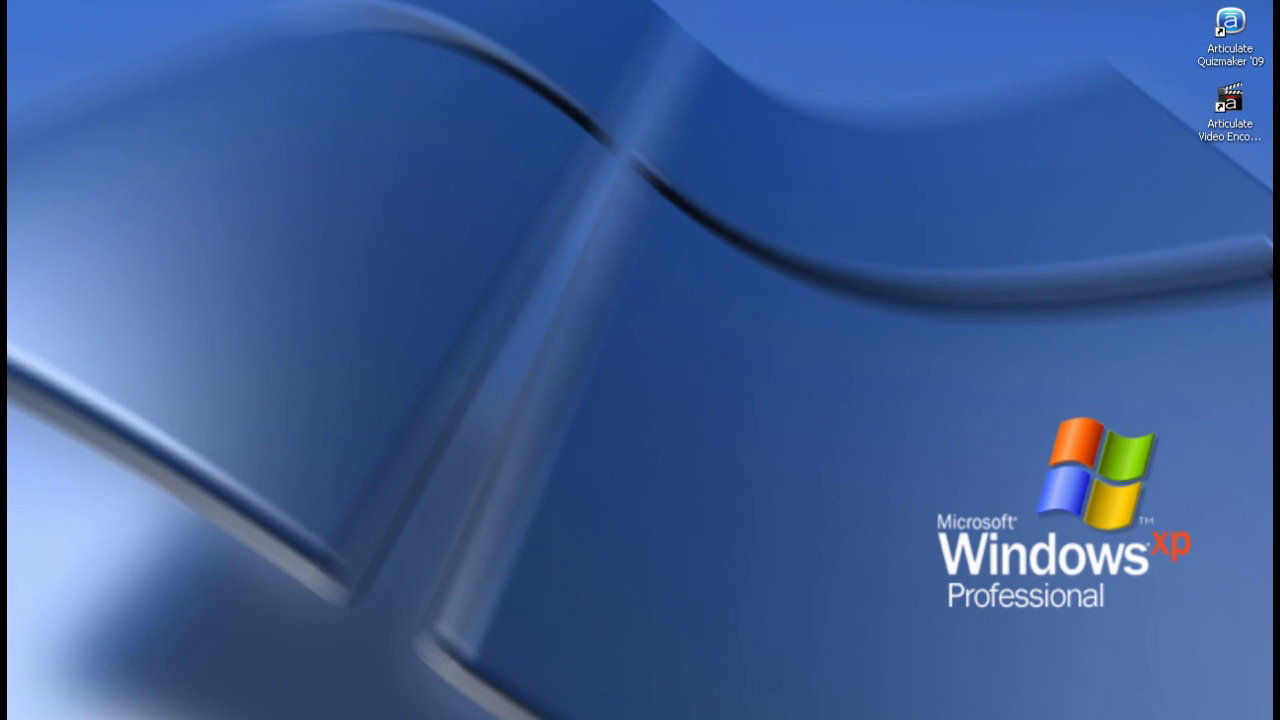
Open the embed-prezi-in-powerpoint folder inside My Documents\AP9_OFFLINE_PREZI and run prezi.exe to preview the prezi, closing the player after.
left_click(30, 712)
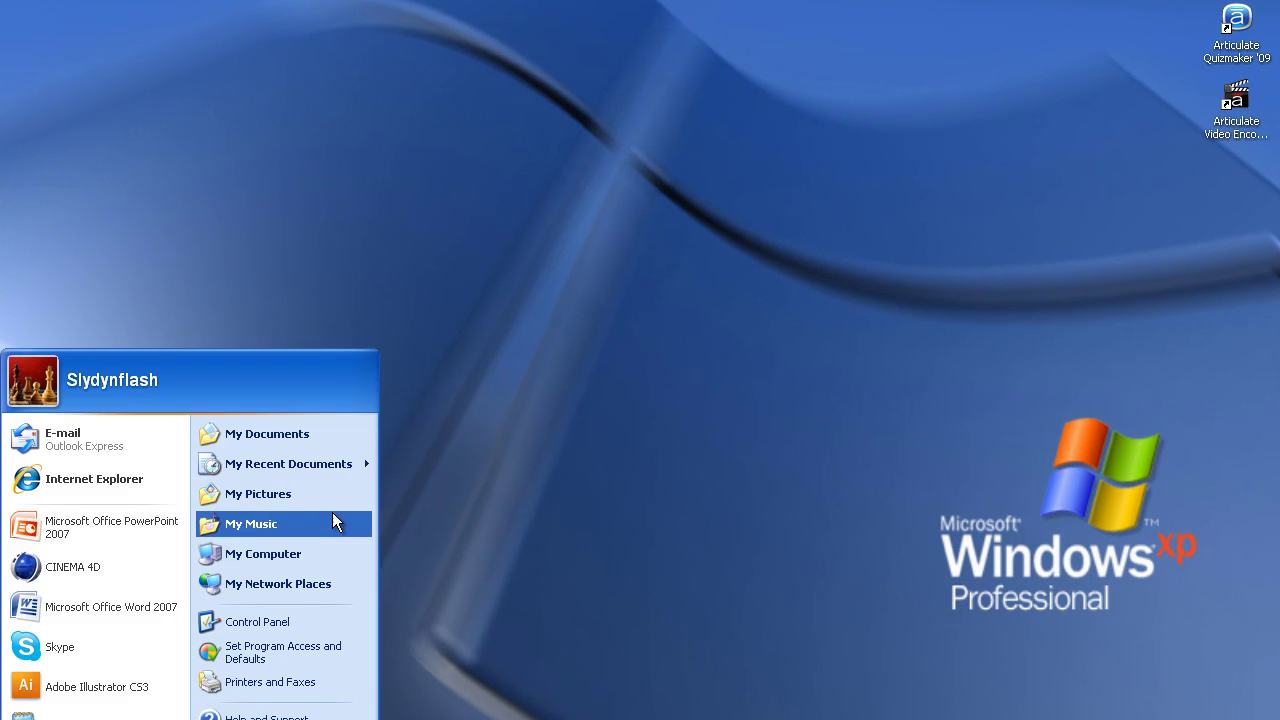
left_click(249, 351)
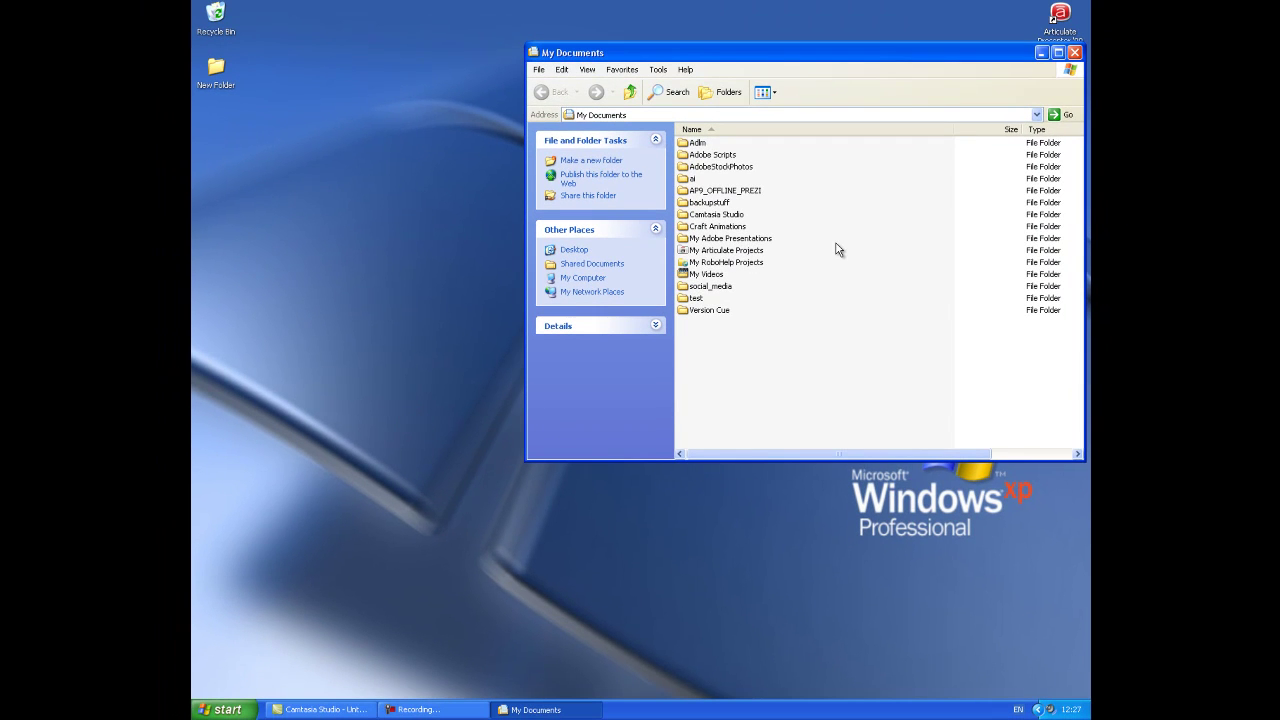
left_click(1057, 52)
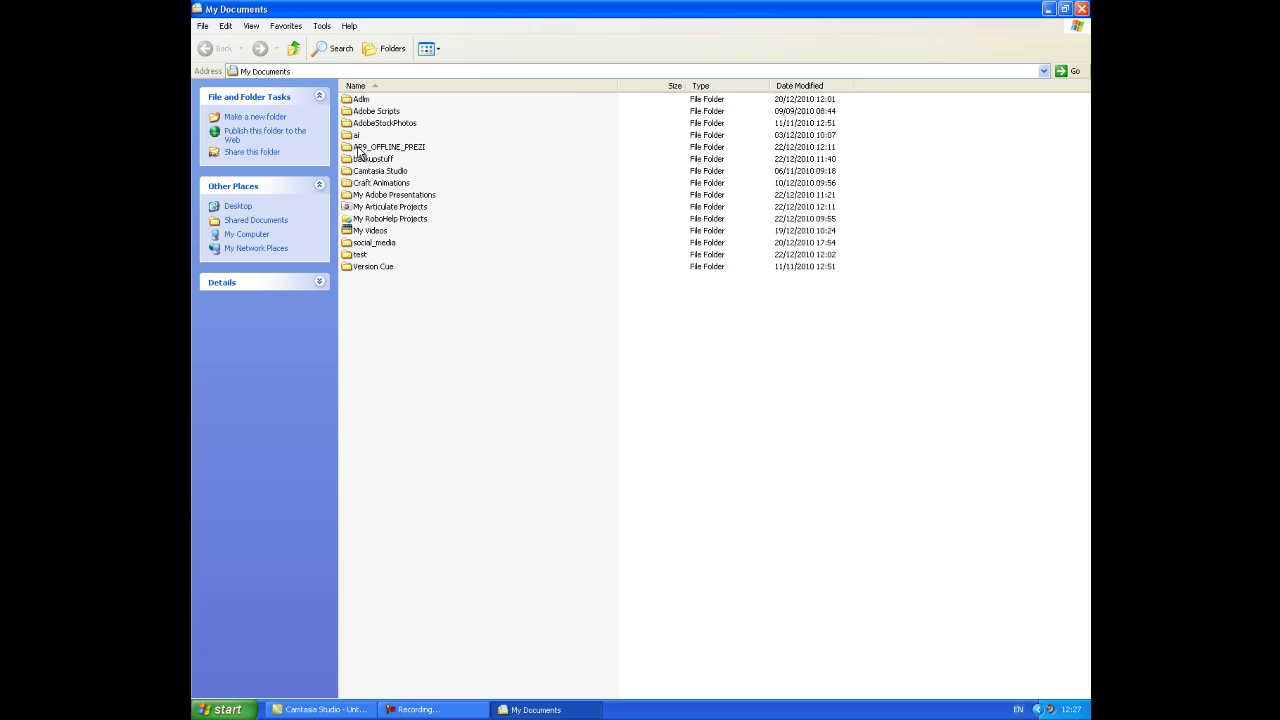
double_click(360, 148)
double_click(383, 99)
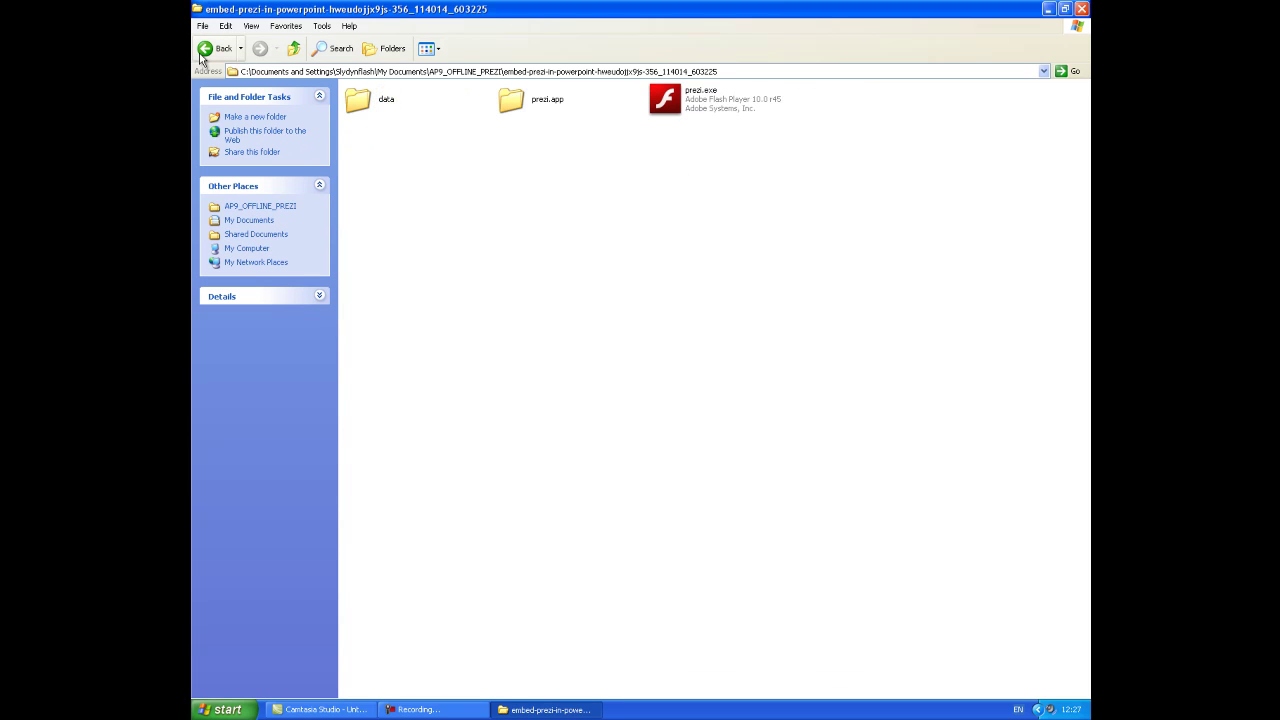
double_click(662, 104)
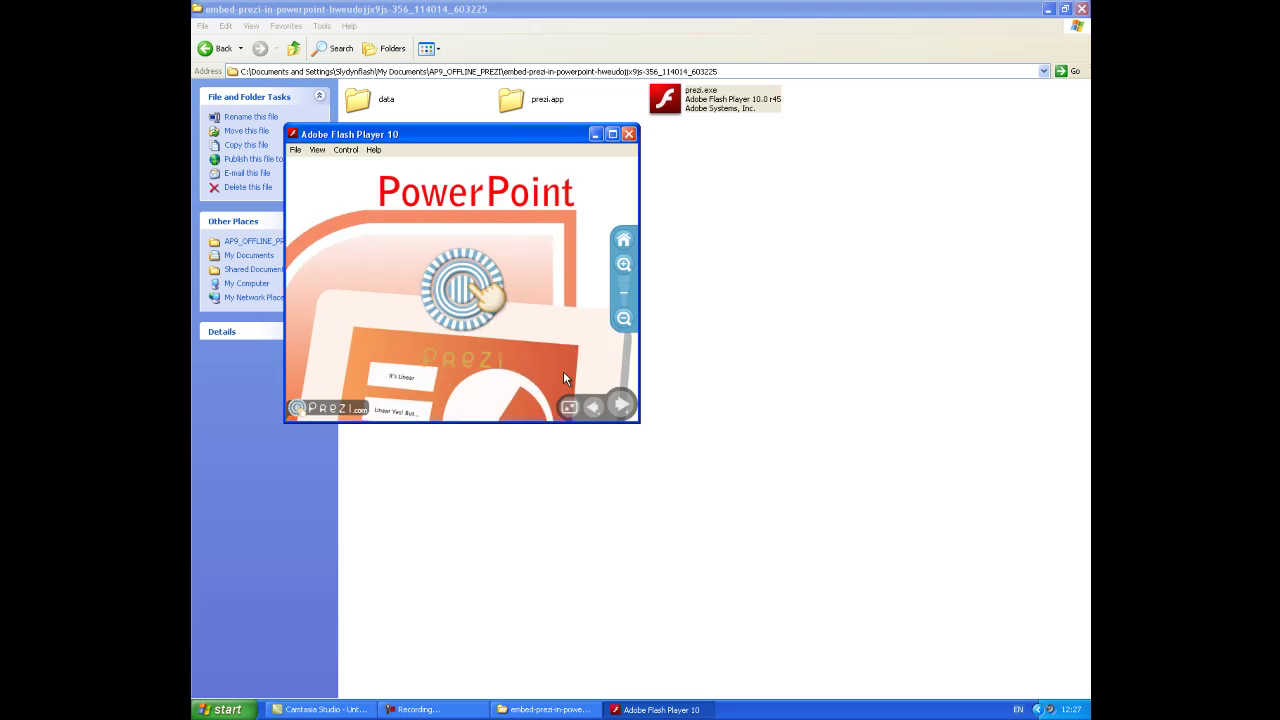
left_click(628, 134)
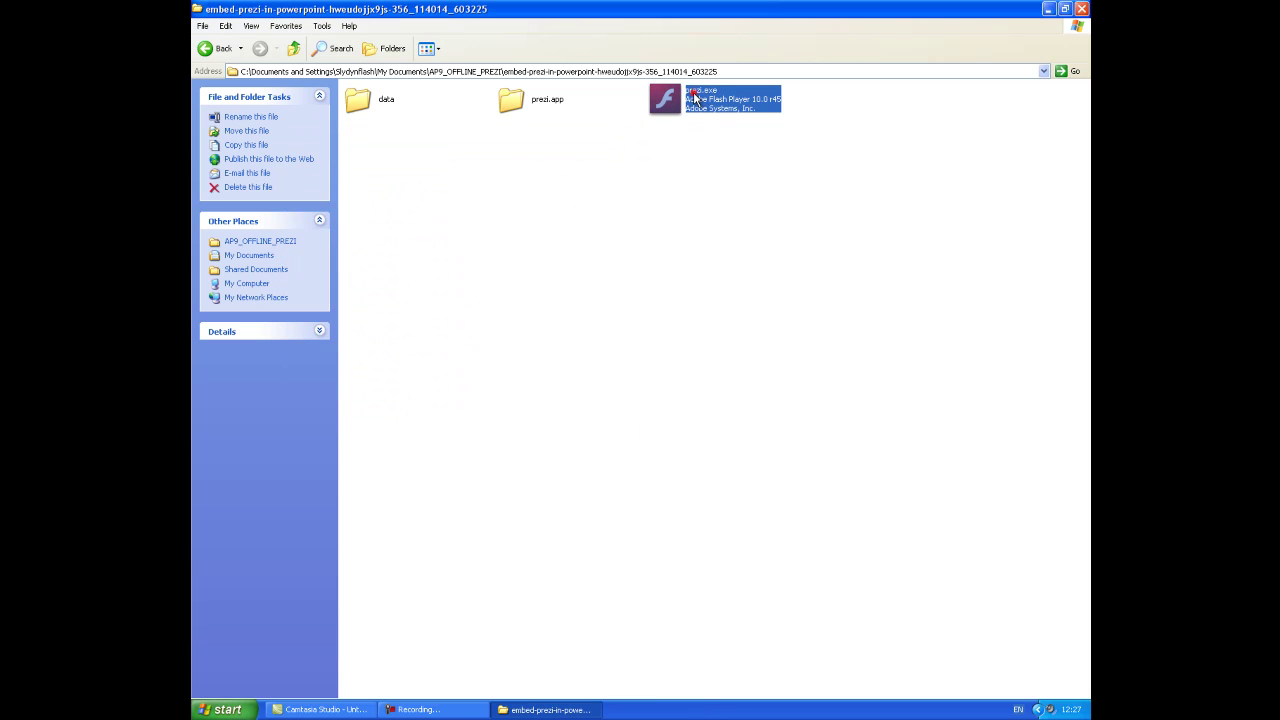
Delete prezi.exe from the downloaded prezi folder.
left_click(695, 97)
key("BackSpace")
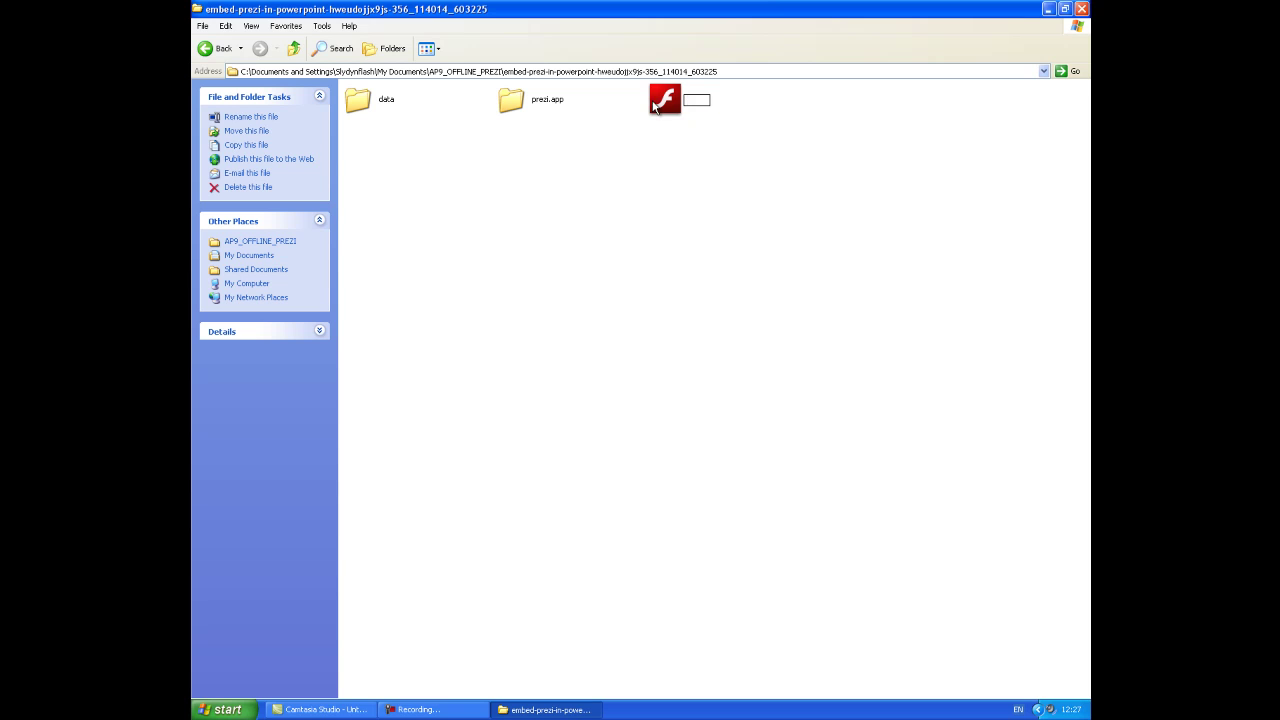
key("Escape")
key("Delete")
left_click(688, 370)
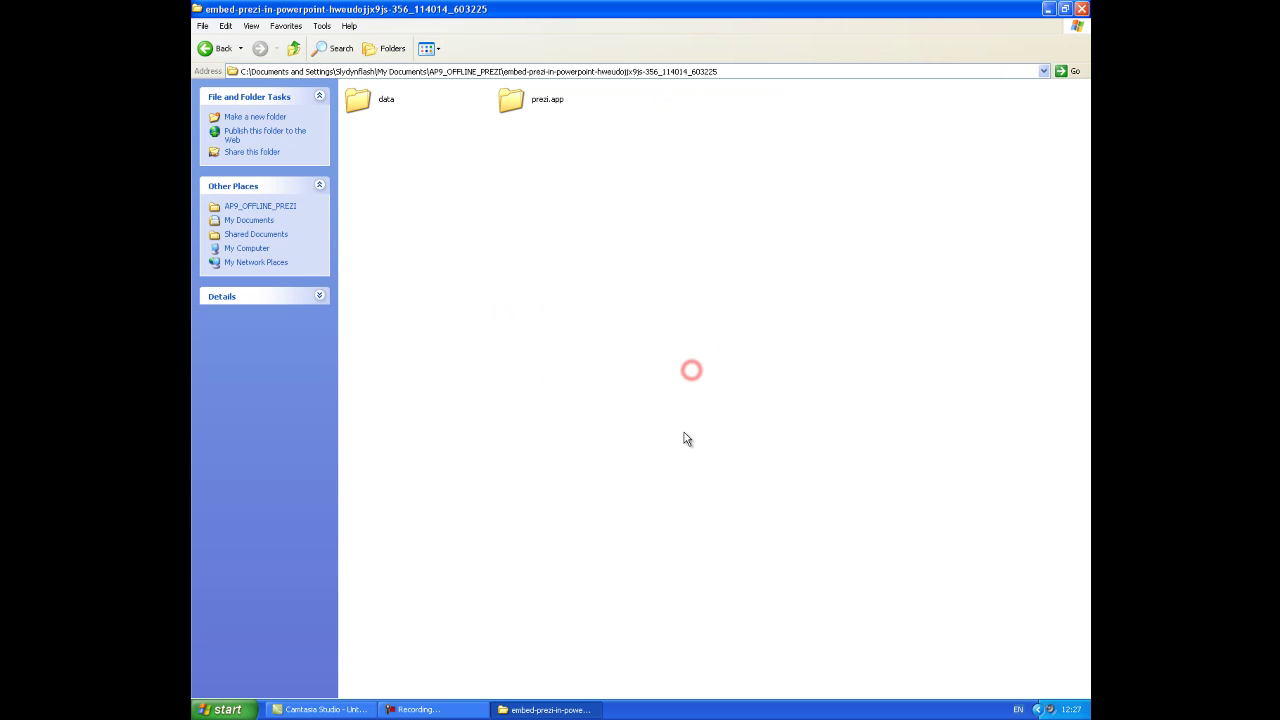
key("super+d")
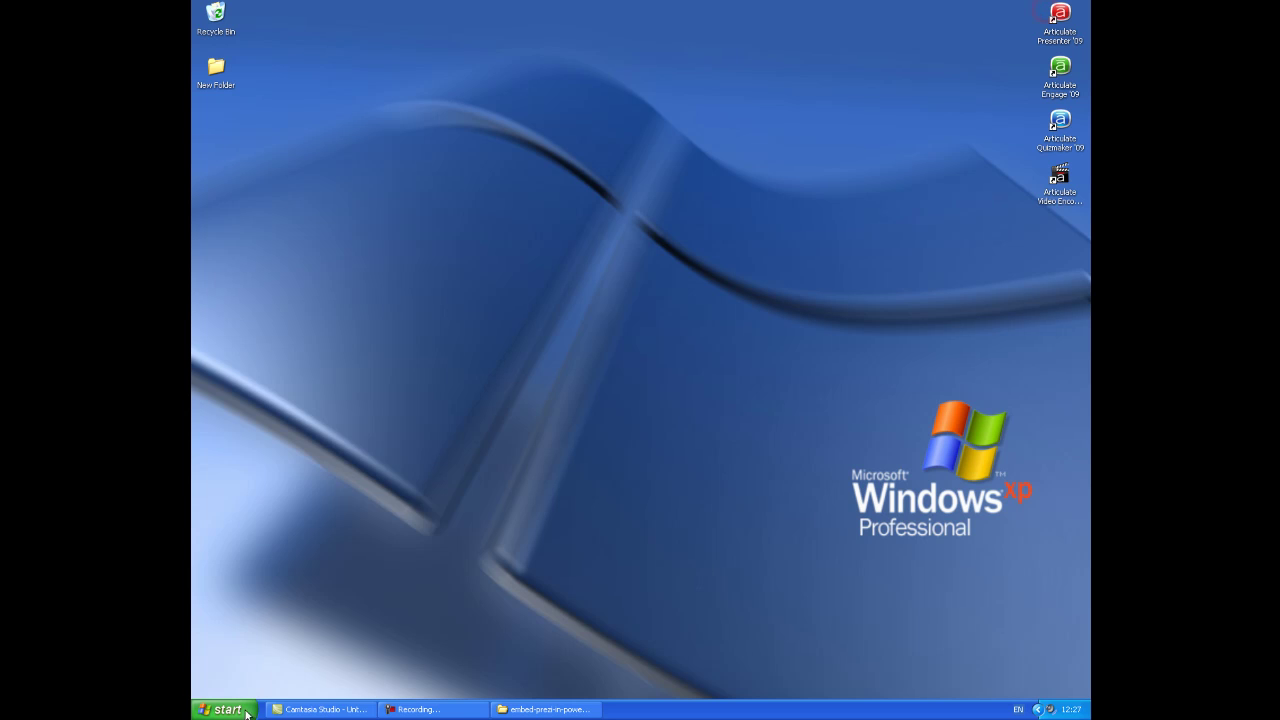
left_click(228, 709)
left_click(282, 445)
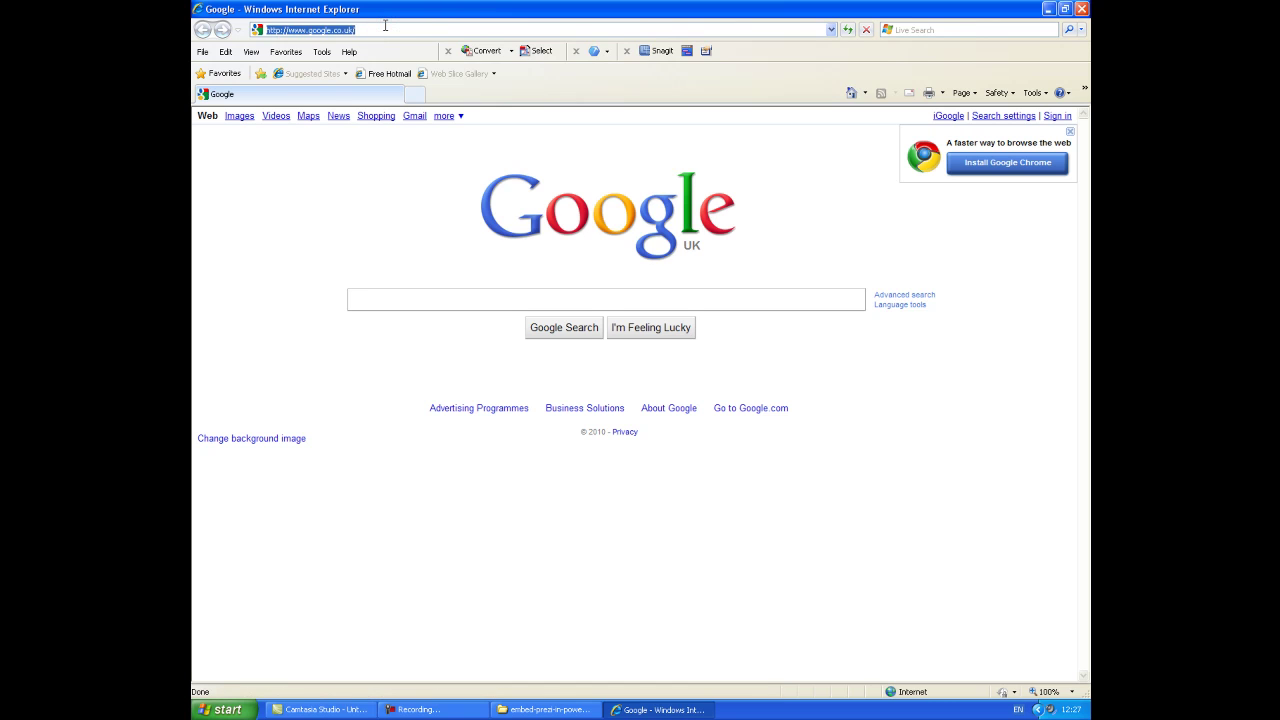
type("www.slidedynamic.com")
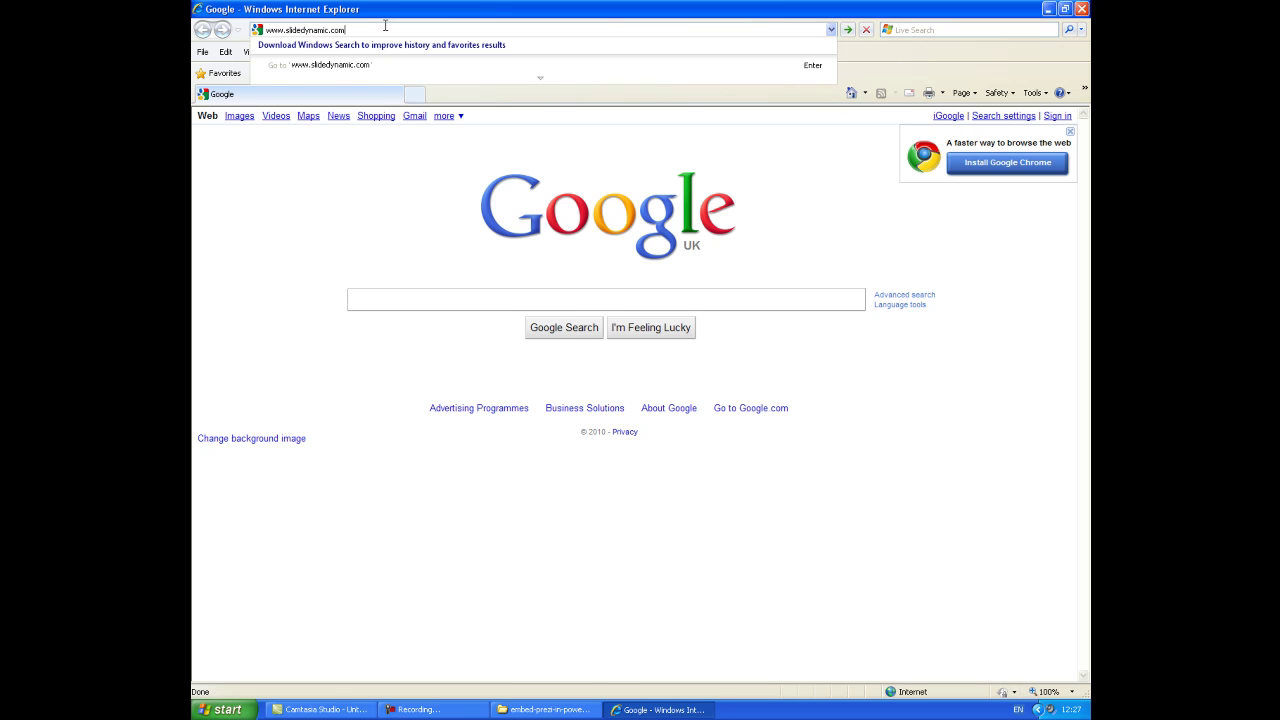
key("Return")
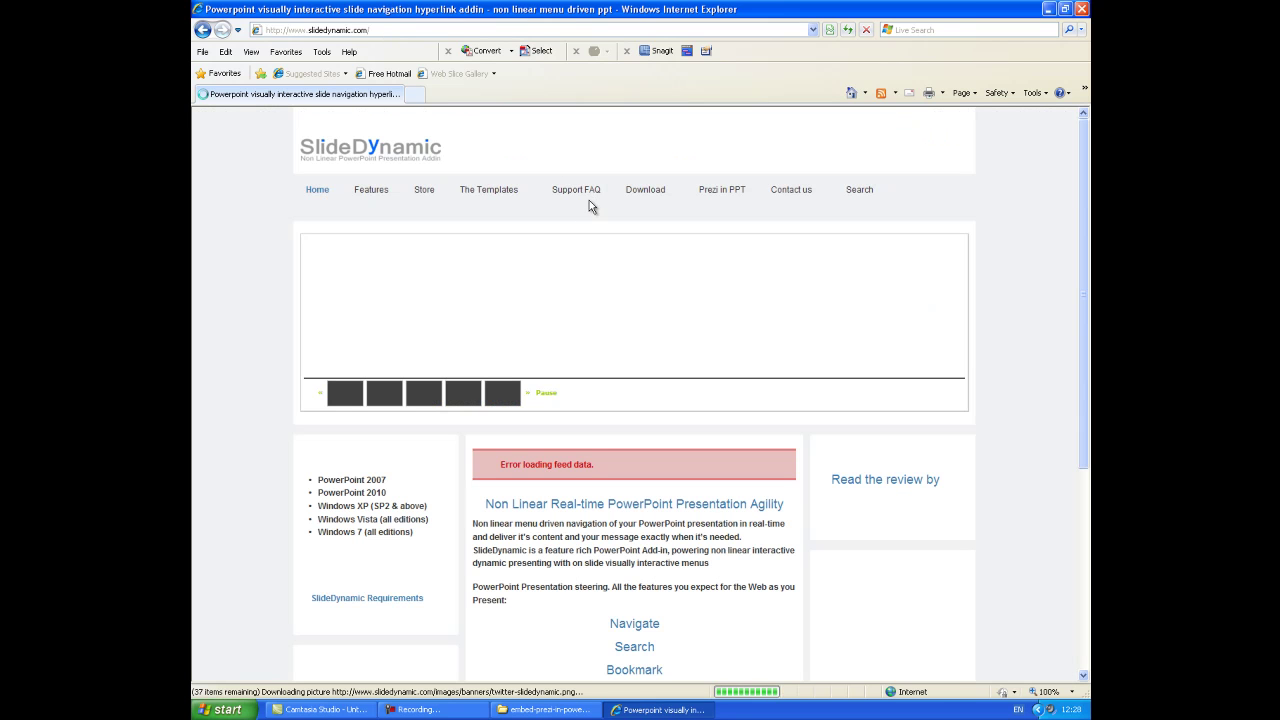
Open the forum topic "Embed an Offline prezi in Articulate" in the Flash in PowerPoint section of the support forum.
mouse_move(590, 195)
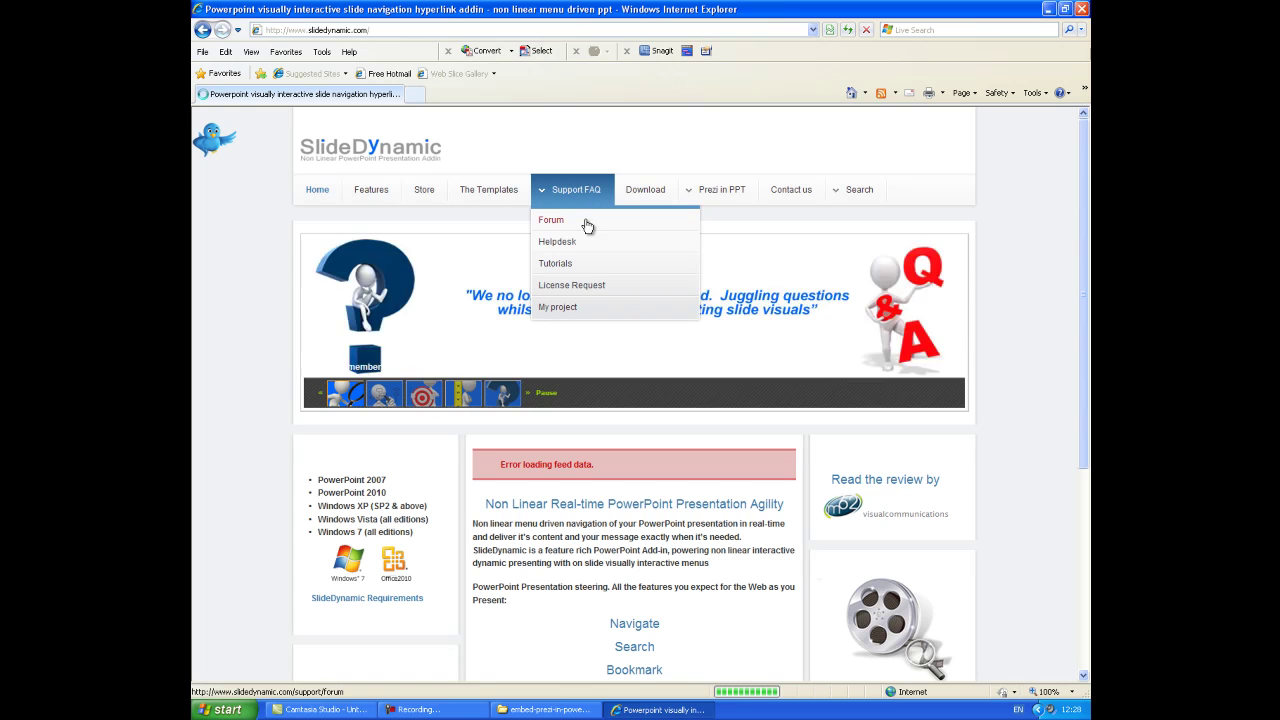
left_click(569, 222)
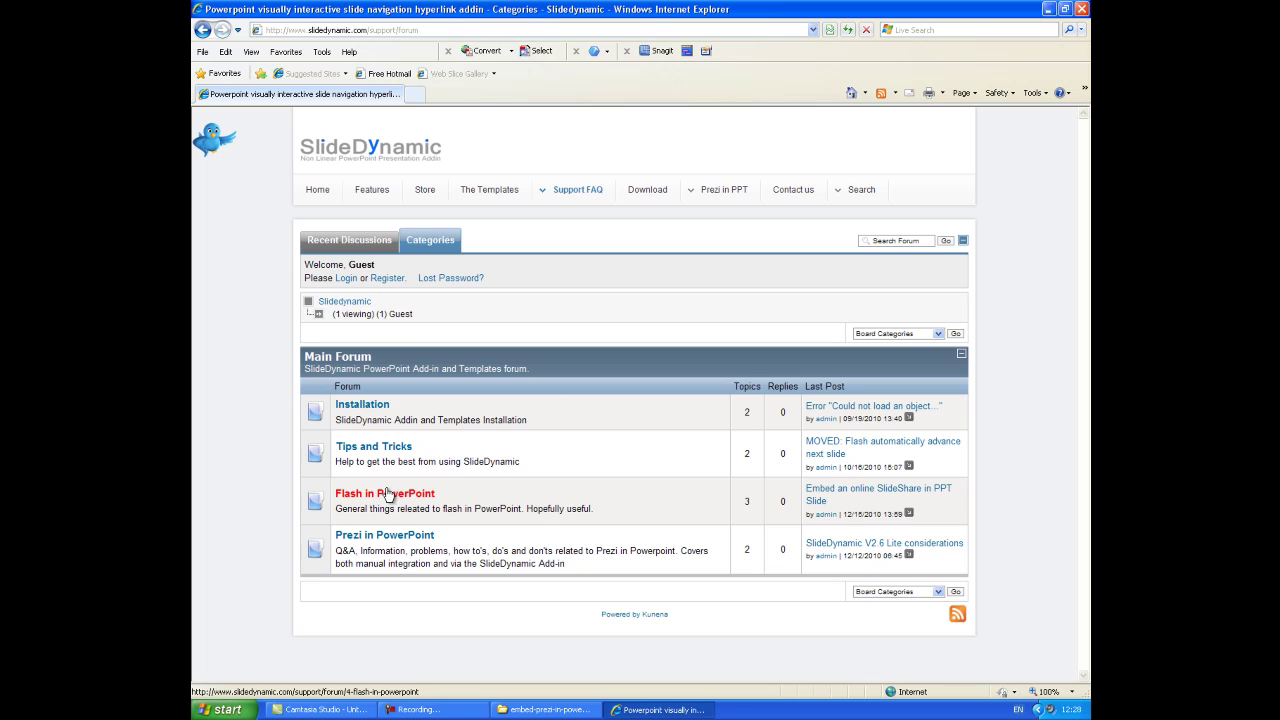
left_click(389, 490)
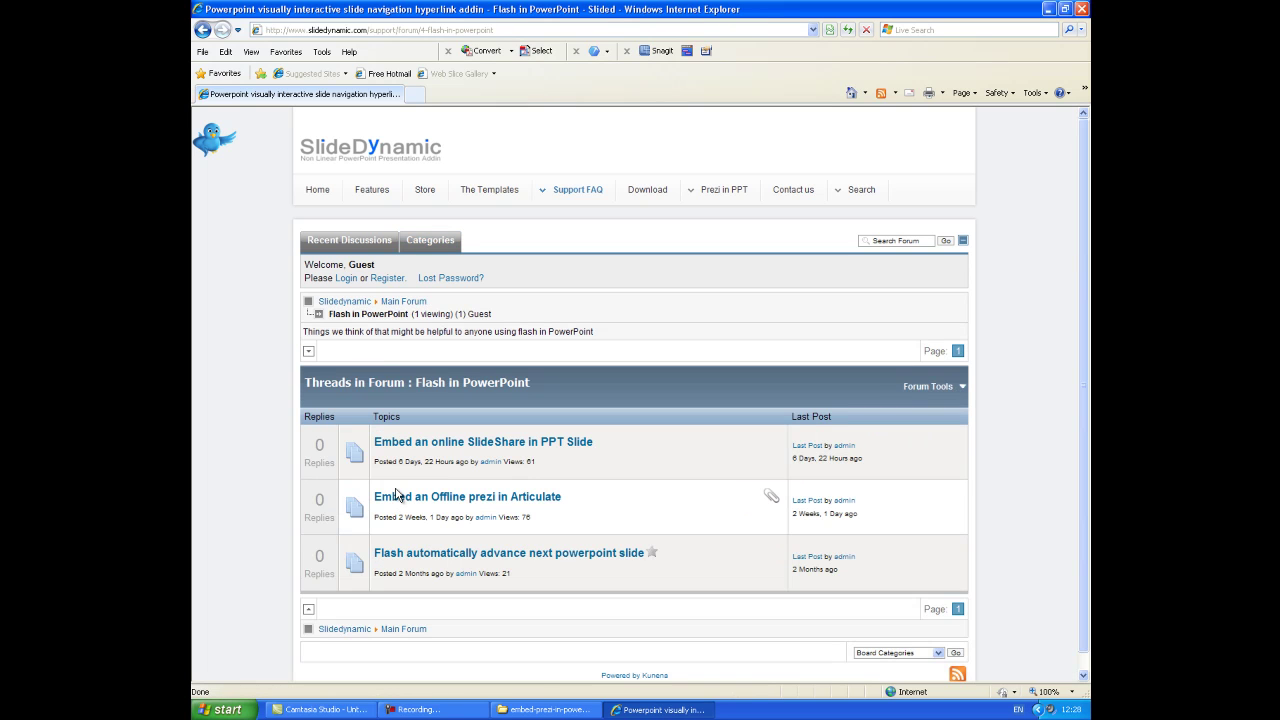
left_click(514, 500)
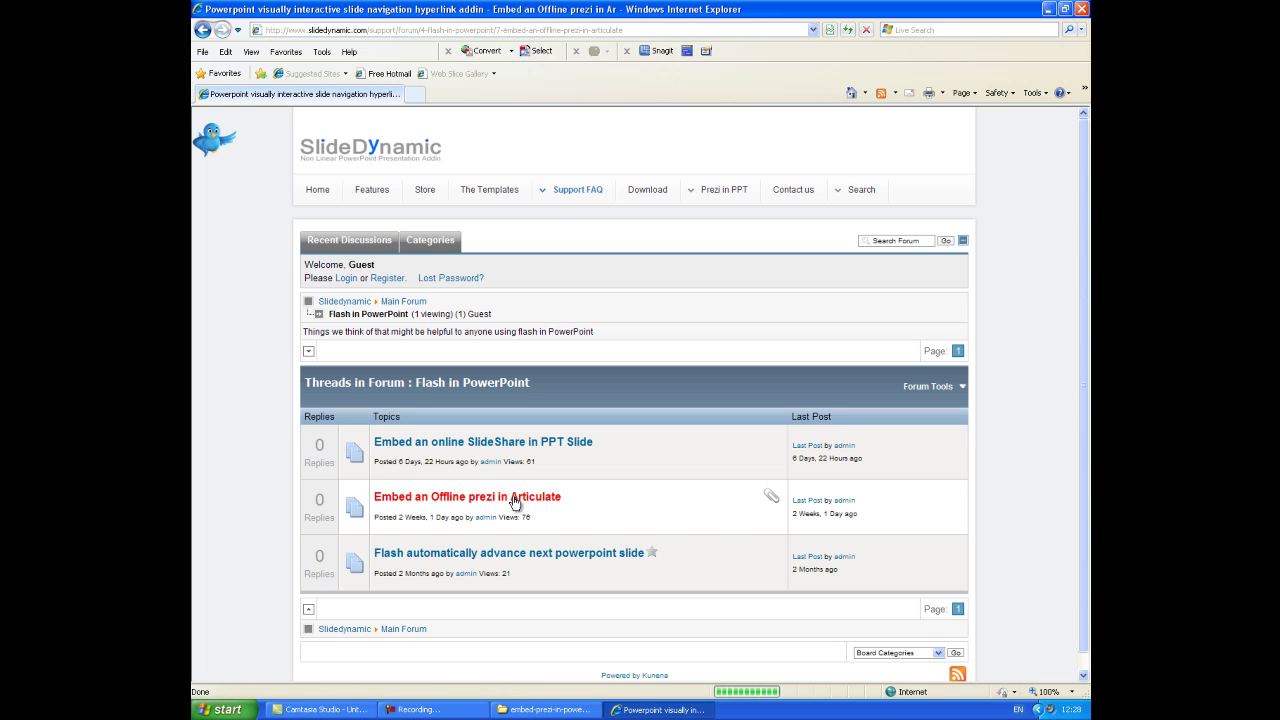
scroll(885, 272, "down", 3)
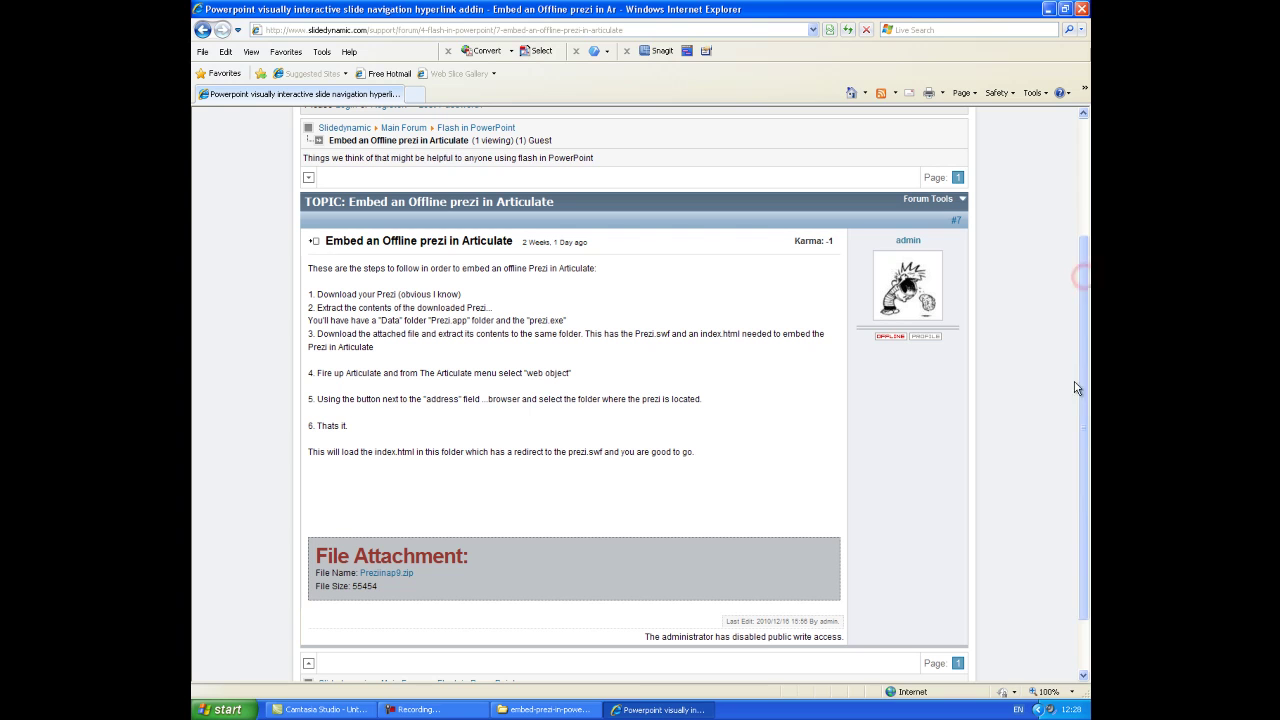
Download the attachment Preziinap9.zip into the embed-prezi-in-powerpoint folder and open that folder.
left_click(390, 575)
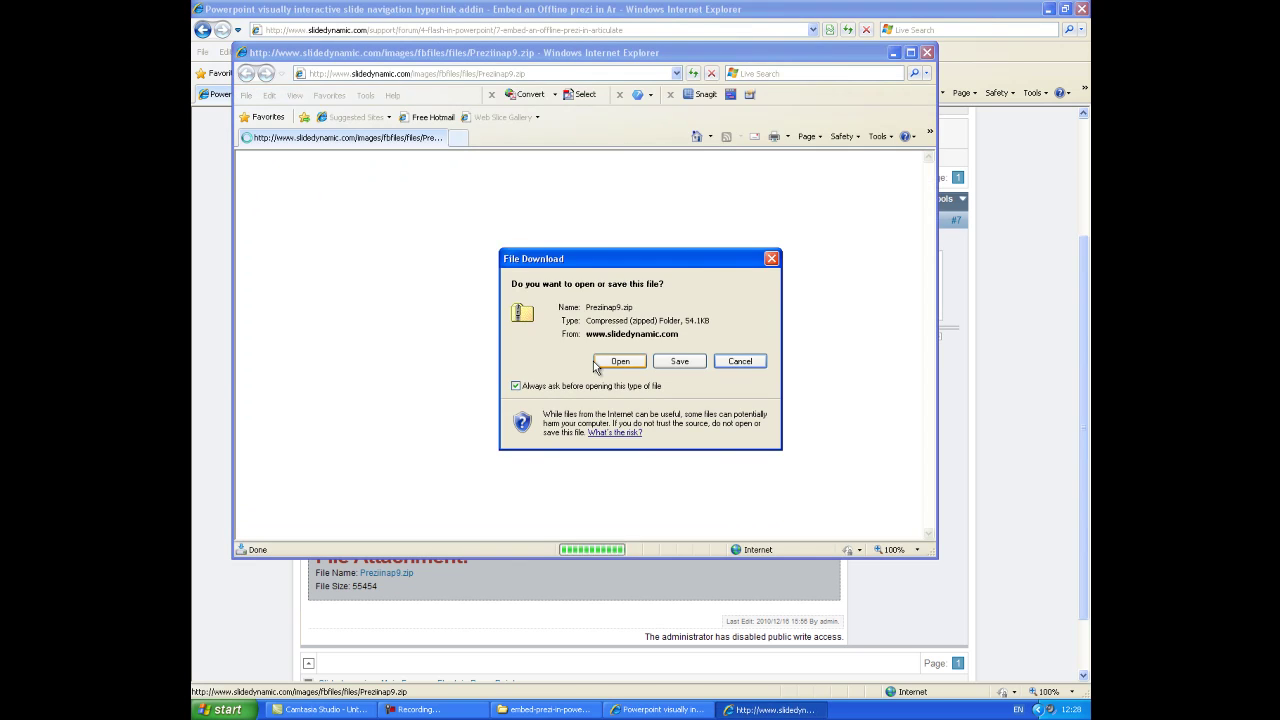
left_click(675, 361)
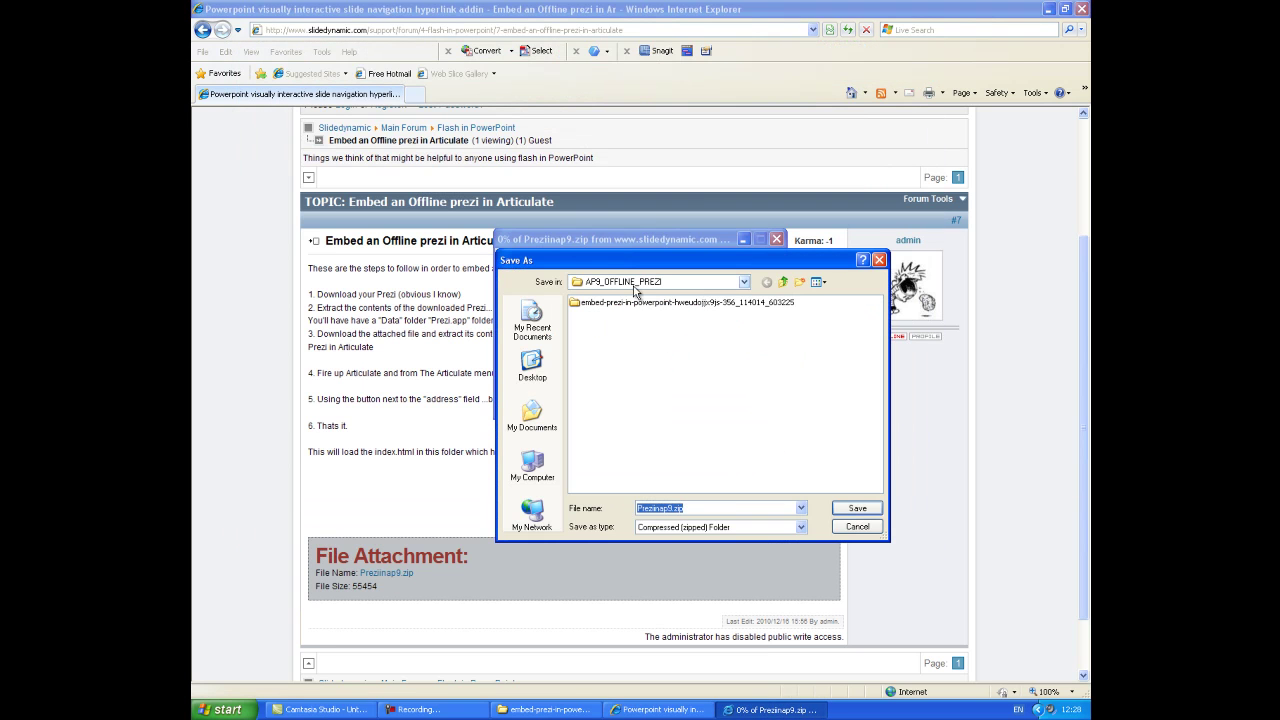
double_click(668, 303)
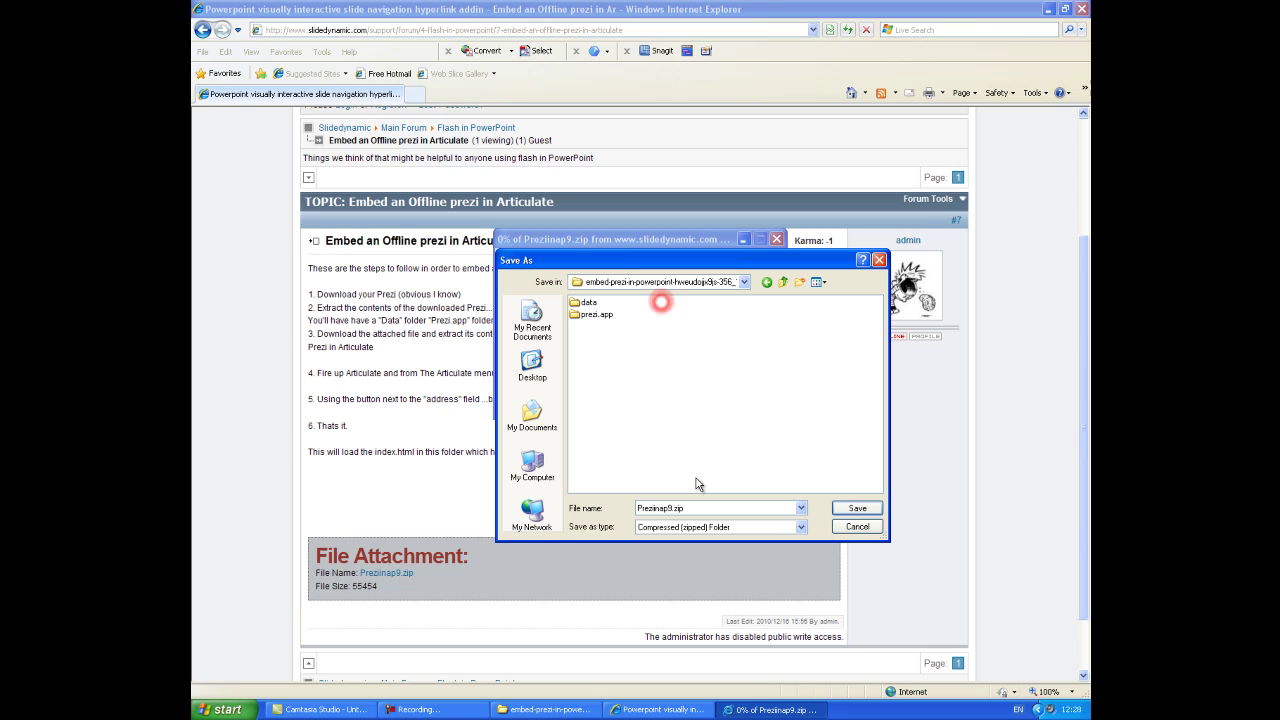
left_click(860, 509)
left_click(716, 399)
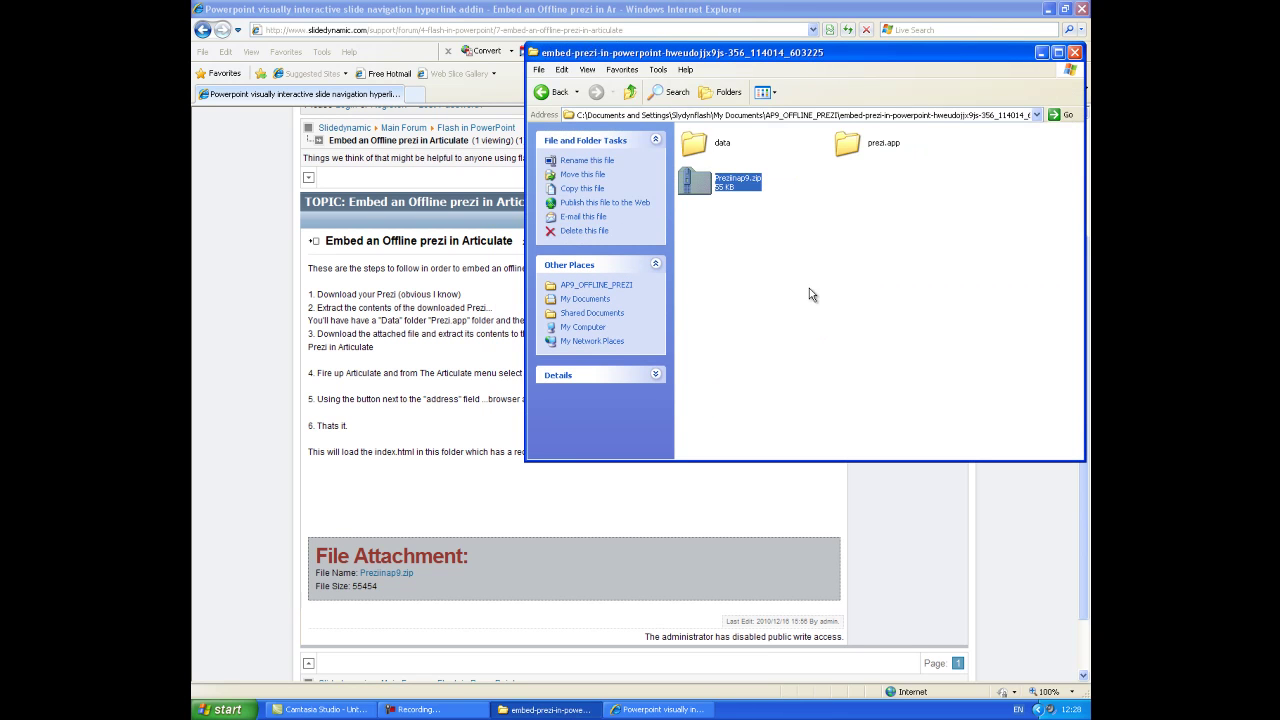
Extract the contents of Preziinap9.zip into the same prezi folder.
left_click(1057, 53)
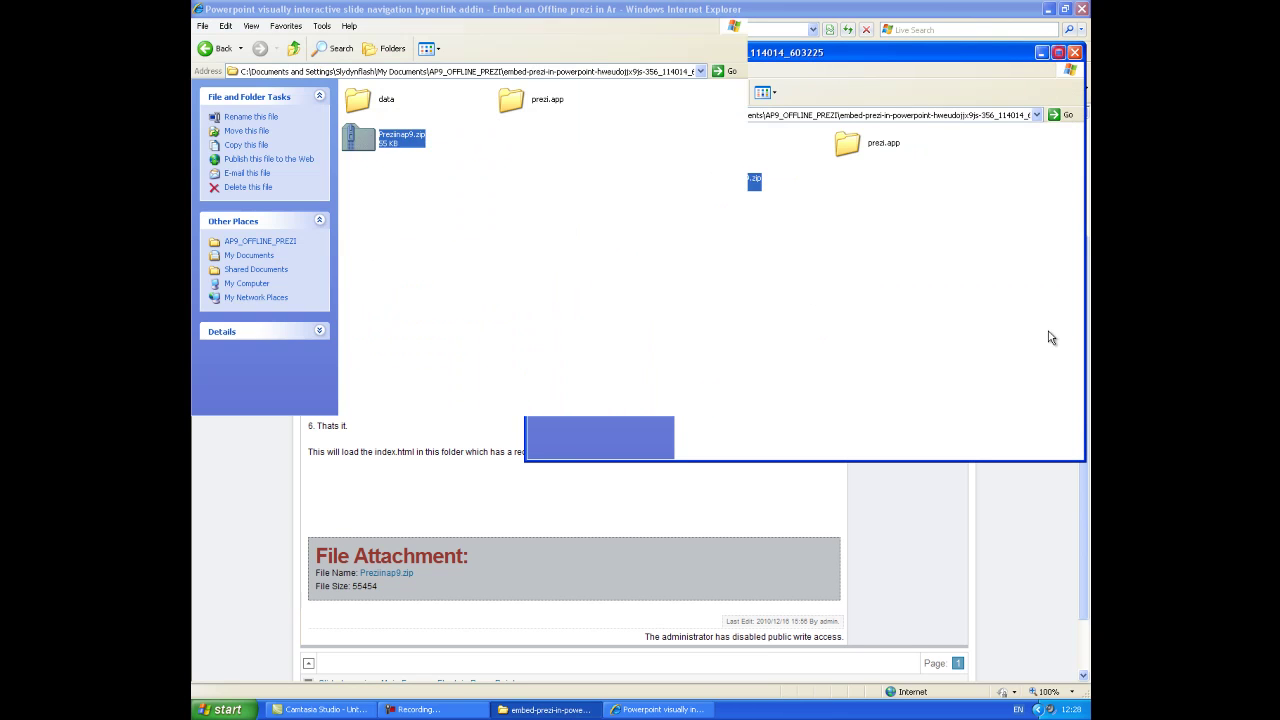
right_click(674, 98)
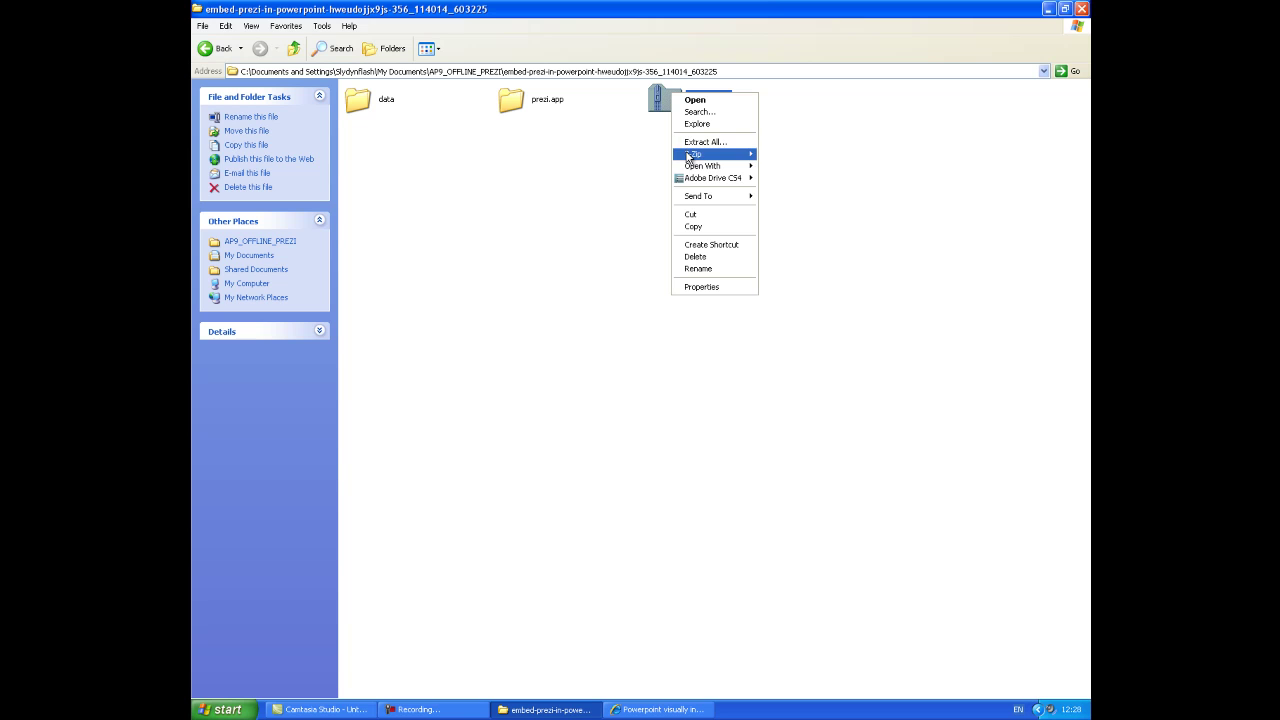
mouse_move(720, 153)
left_click(847, 173)
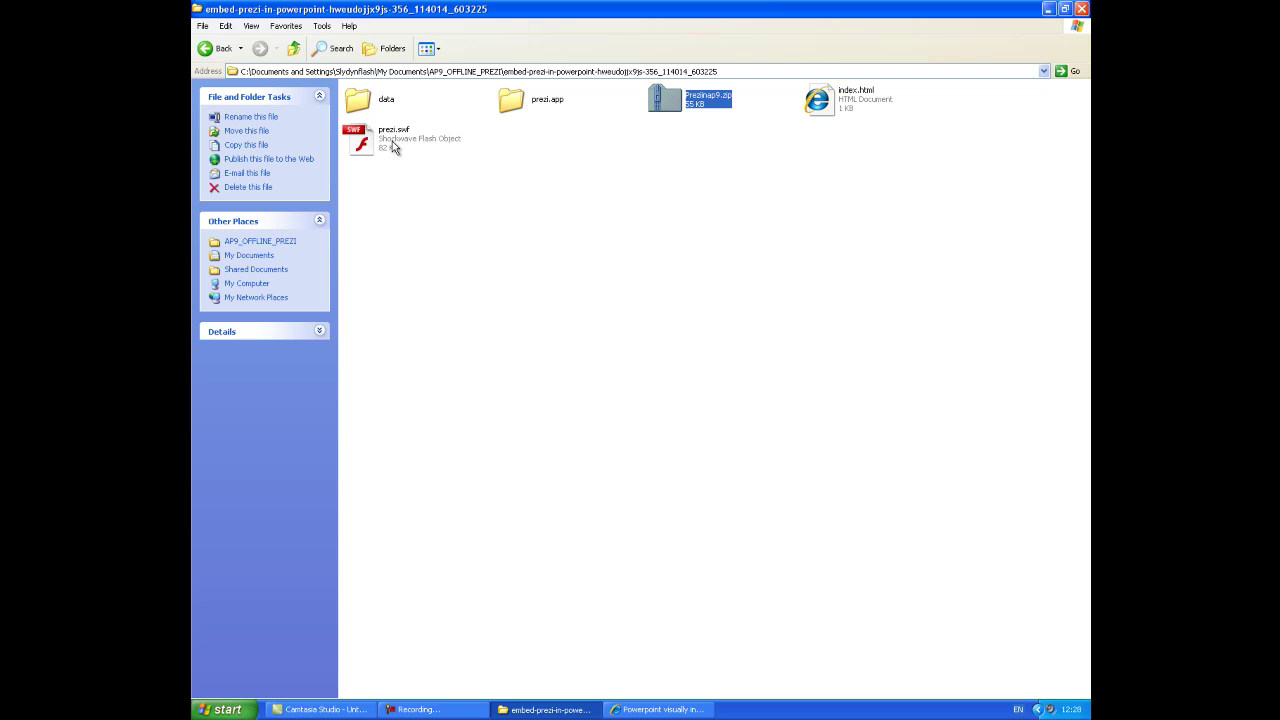
Play prezi.swf in Flash Player to check it, and close the player.
double_click(393, 146)
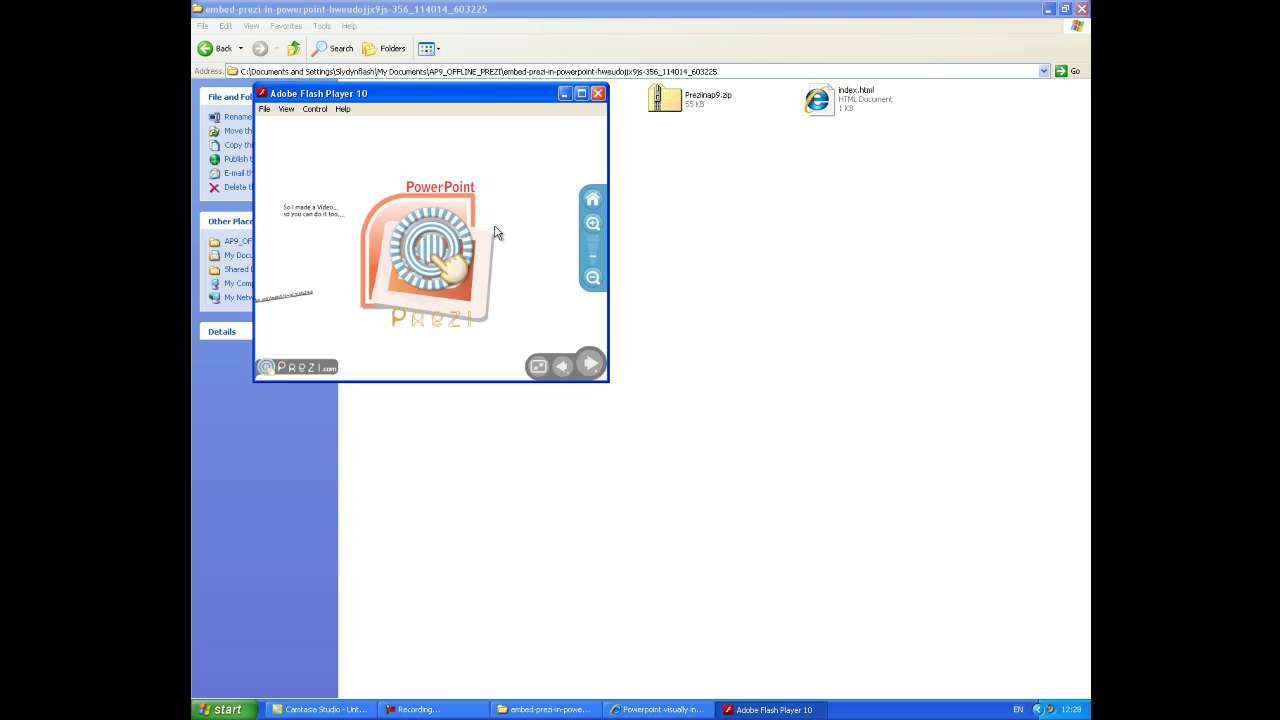
left_click_drag(552, 93, 630, 235)
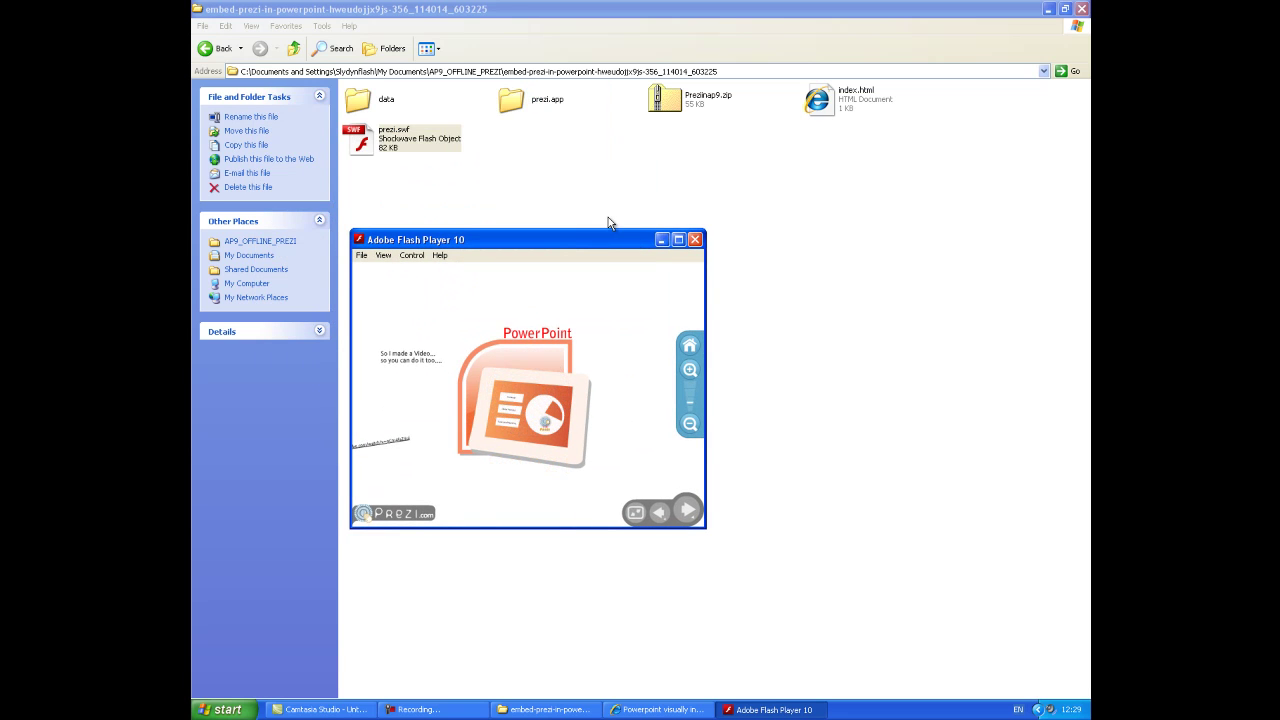
left_click(694, 239)
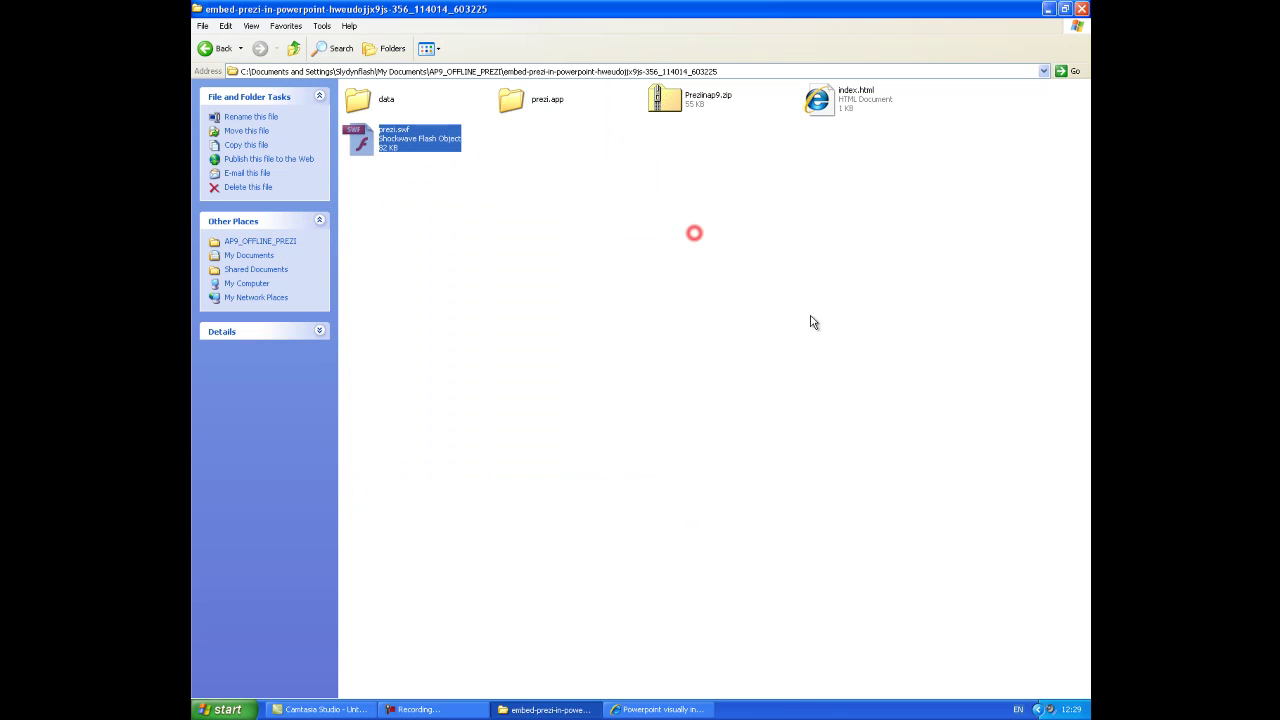
Open index.html in the browser to check that it loads the prezi, and close the browser and folder windows.
double_click(818, 100)
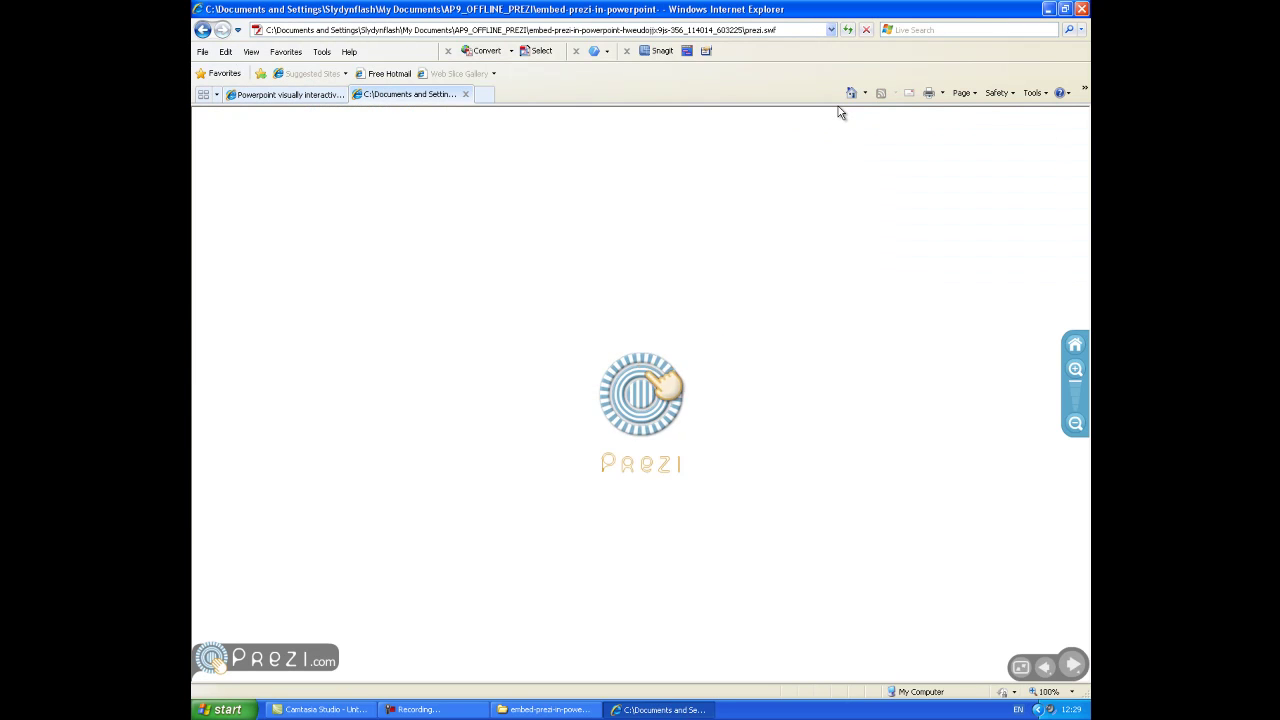
left_click(465, 94)
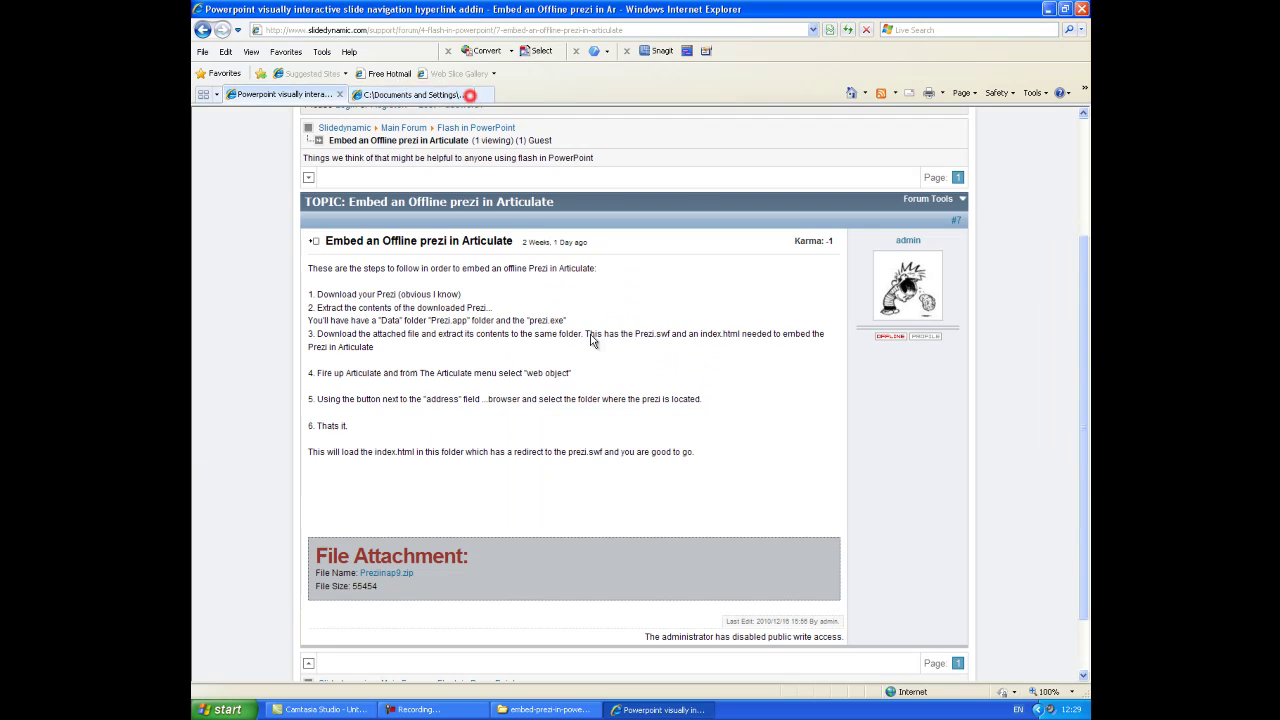
left_click(1081, 9)
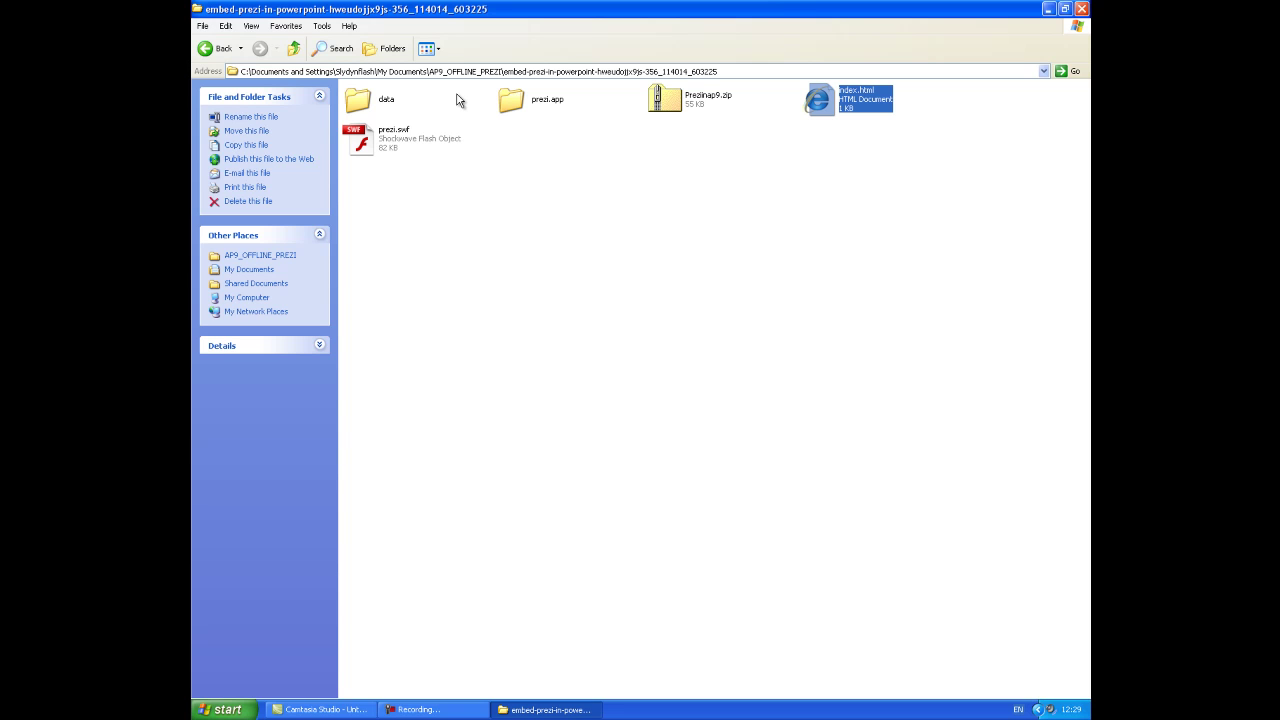
left_click(1082, 10)
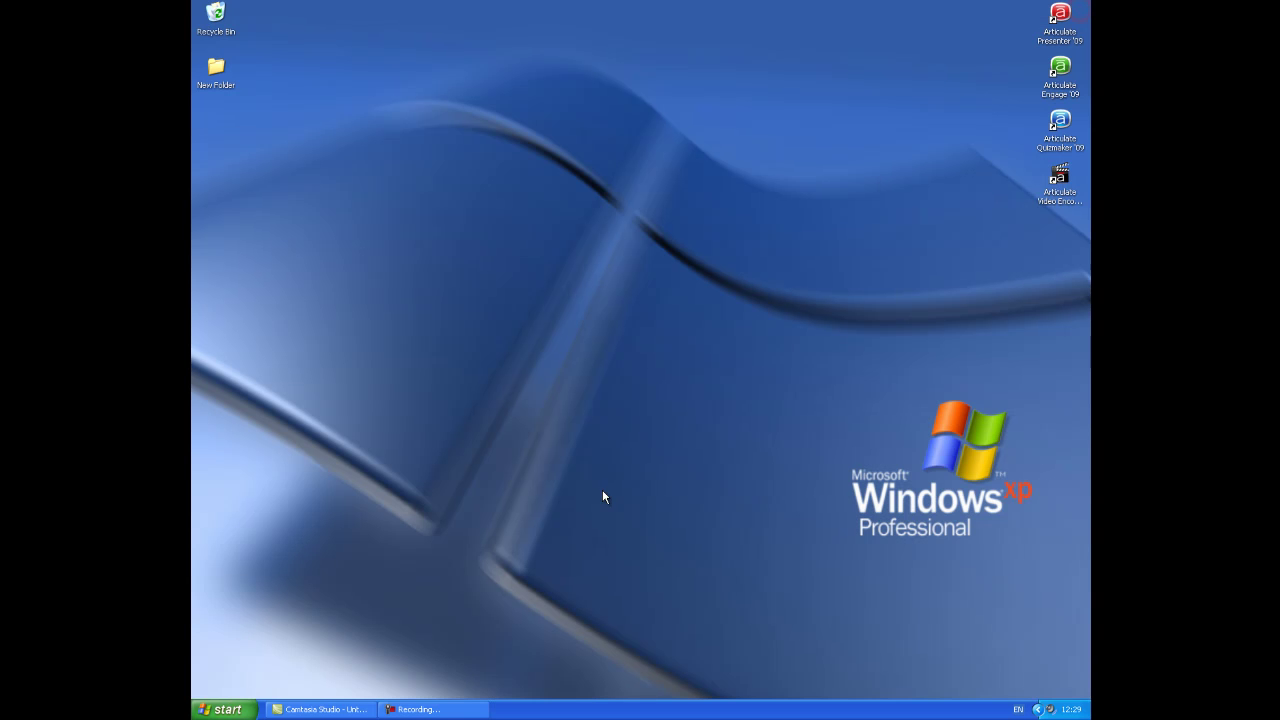
Switch to PowerPoint and start saving a blank presentation, with My Documents as the save location.
left_click(224, 710)
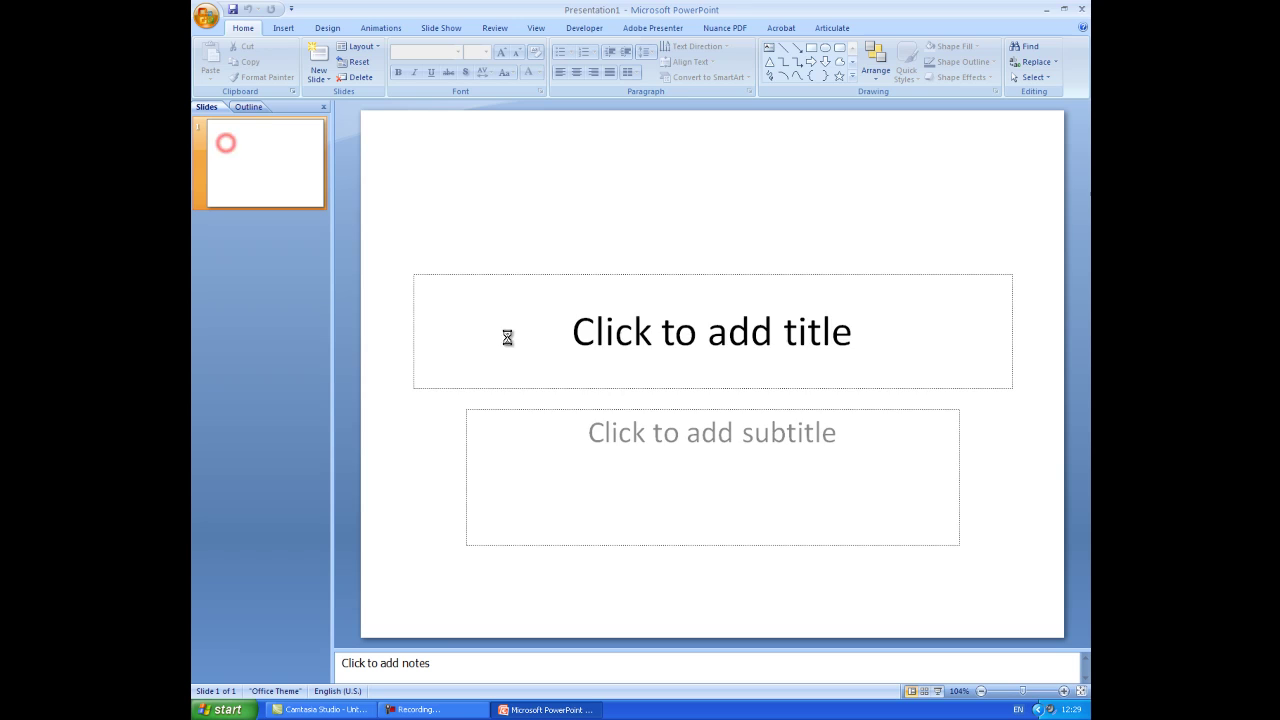
key("ctrl+s")
double_click(495, 265)
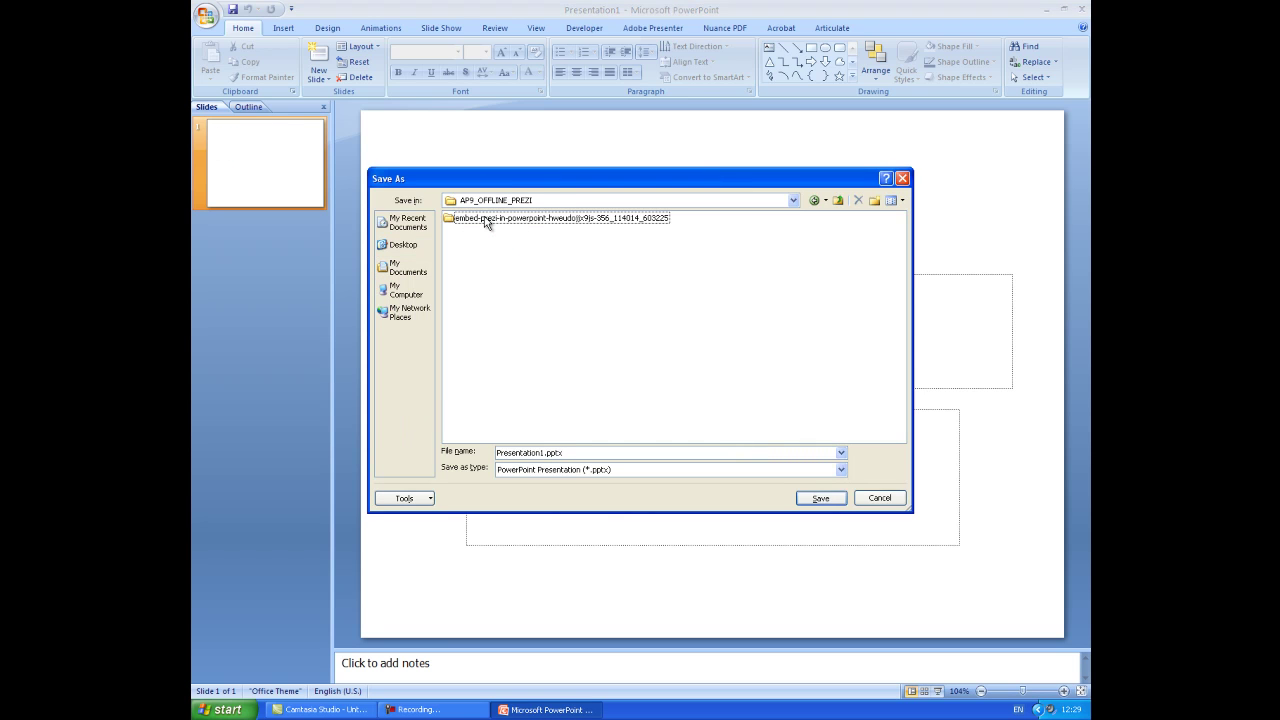
left_click(842, 201)
Name the presentation offline_prezi_ap9 and save it as a .pptx file in My Documents.
left_click(666, 449)
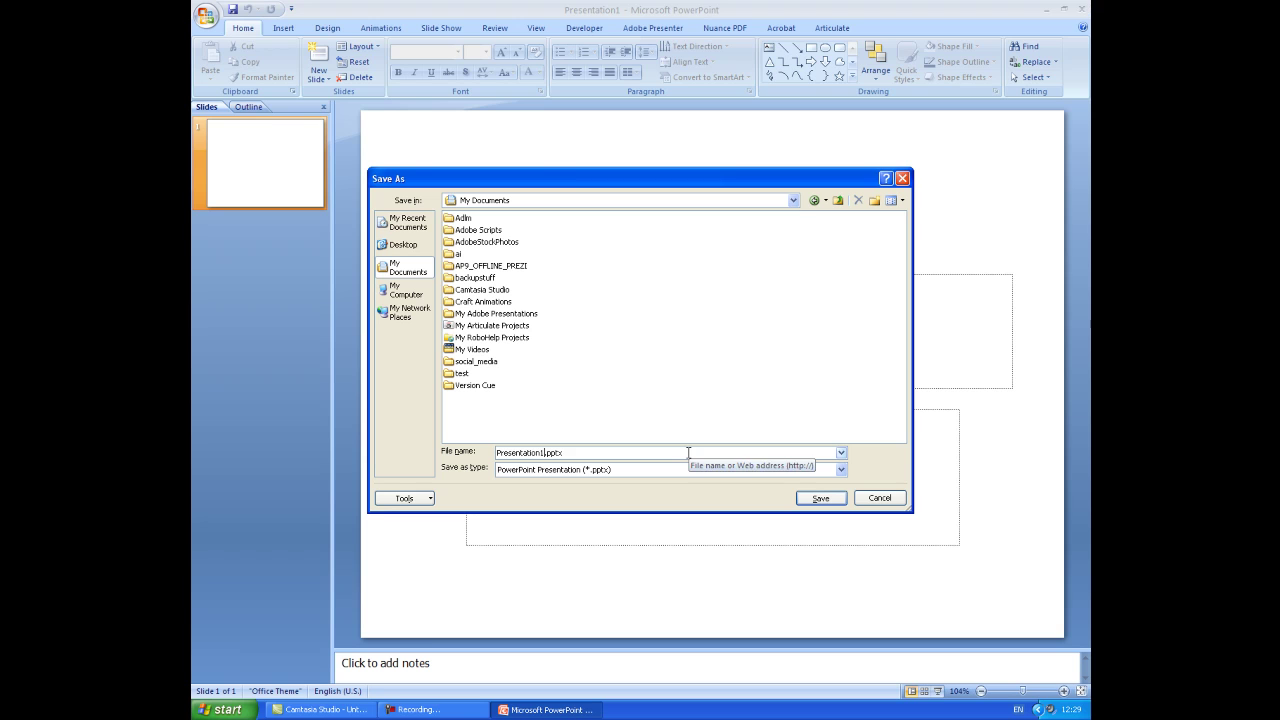
key("Left")
key("Left")
key("Left")
key("Left")
key("Left")
key("BackSpace")
key("BackSpace")
key("BackSpace")
key("BackSpace")
key("BackSpace")
key("BackSpace")
key("BackSpace")
key("BackSpace")
key("BackSpace")
key("BackSpace")
key("BackSpace")
key("BackSpace")
key("BackSpace")
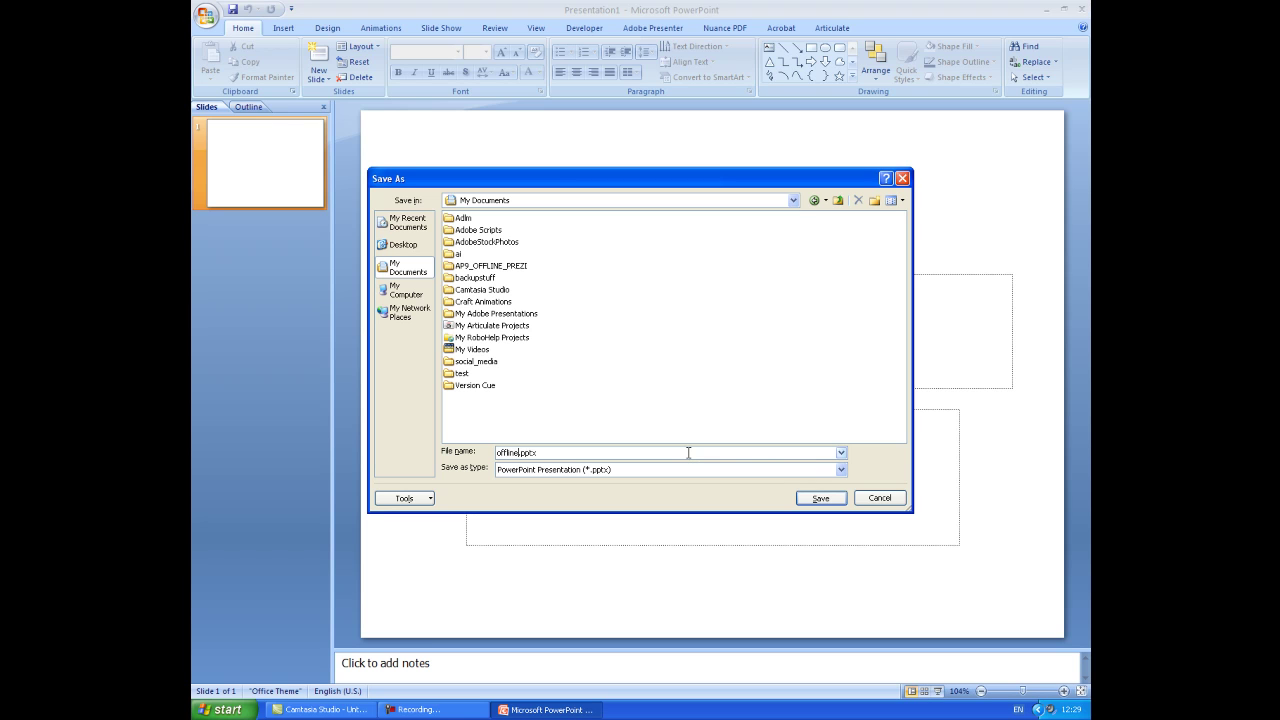
type("offline_prezi_ap9")
key("Return")
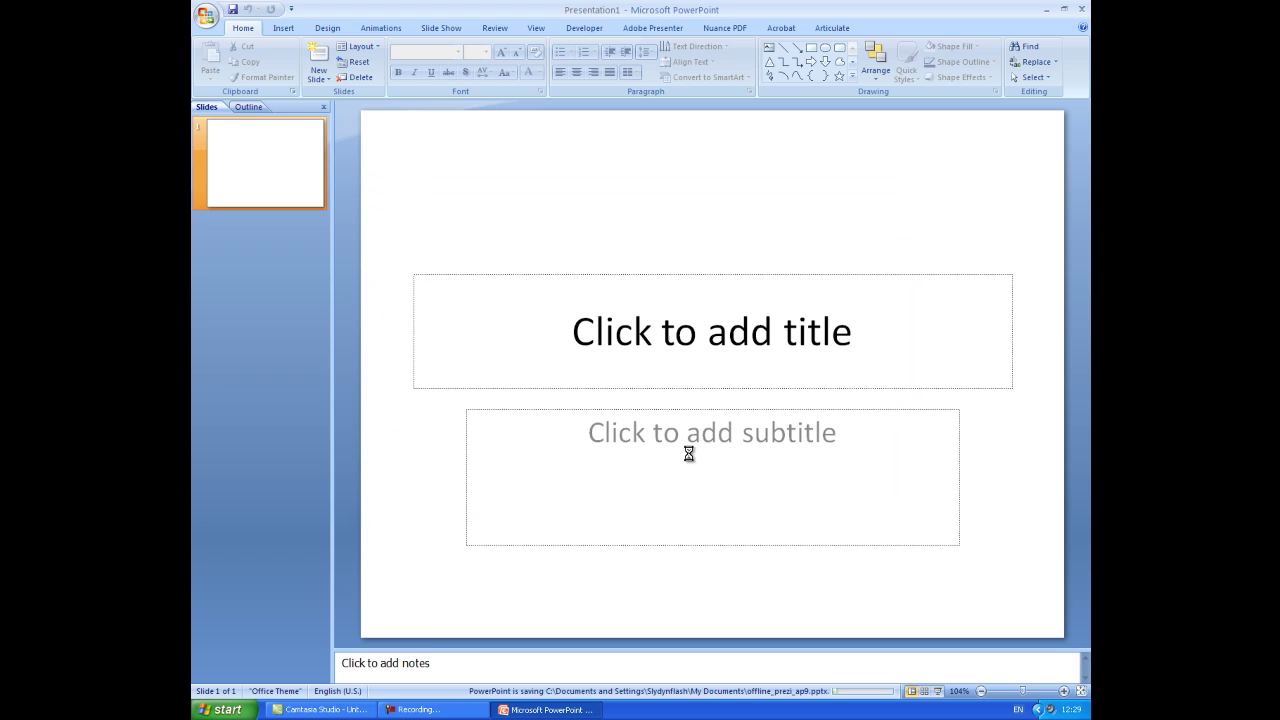
Insert an Articulate web object displayed in the slide at full size, using the embed-prezi-in-powerpoint folder inside AP9_OFFLINE_PREZI as its address.
left_click(830, 28)
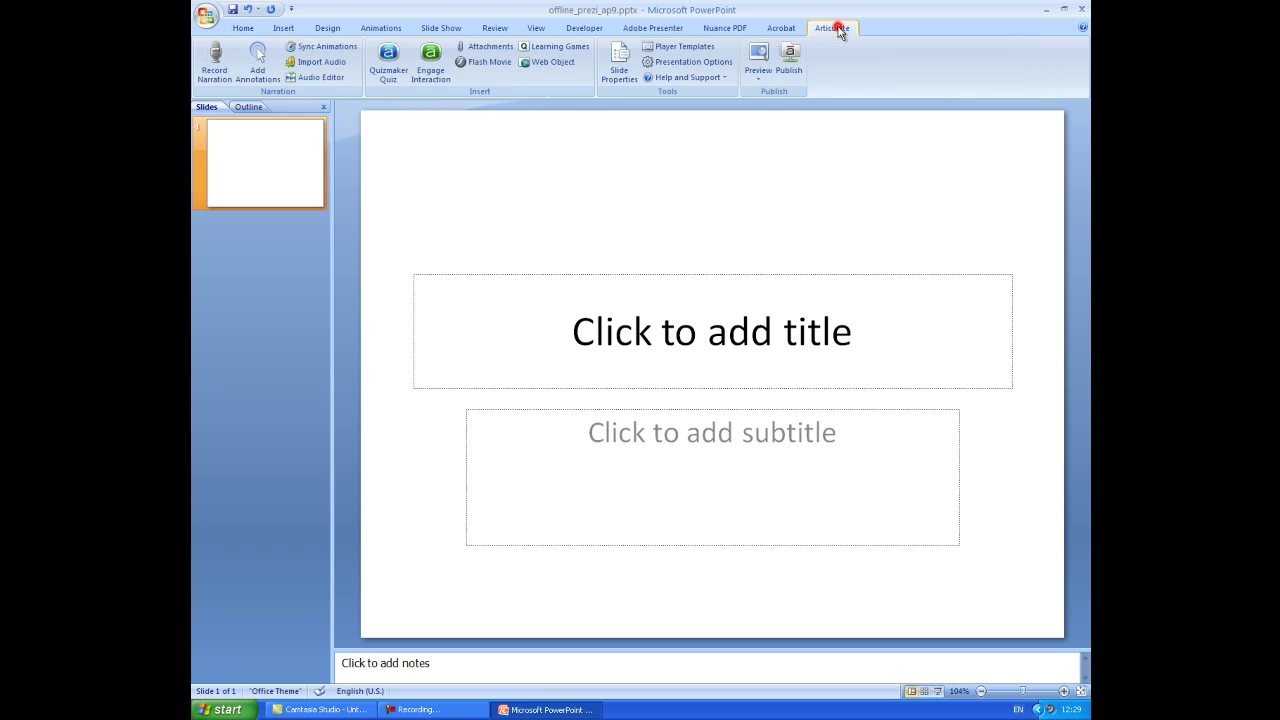
left_click(548, 62)
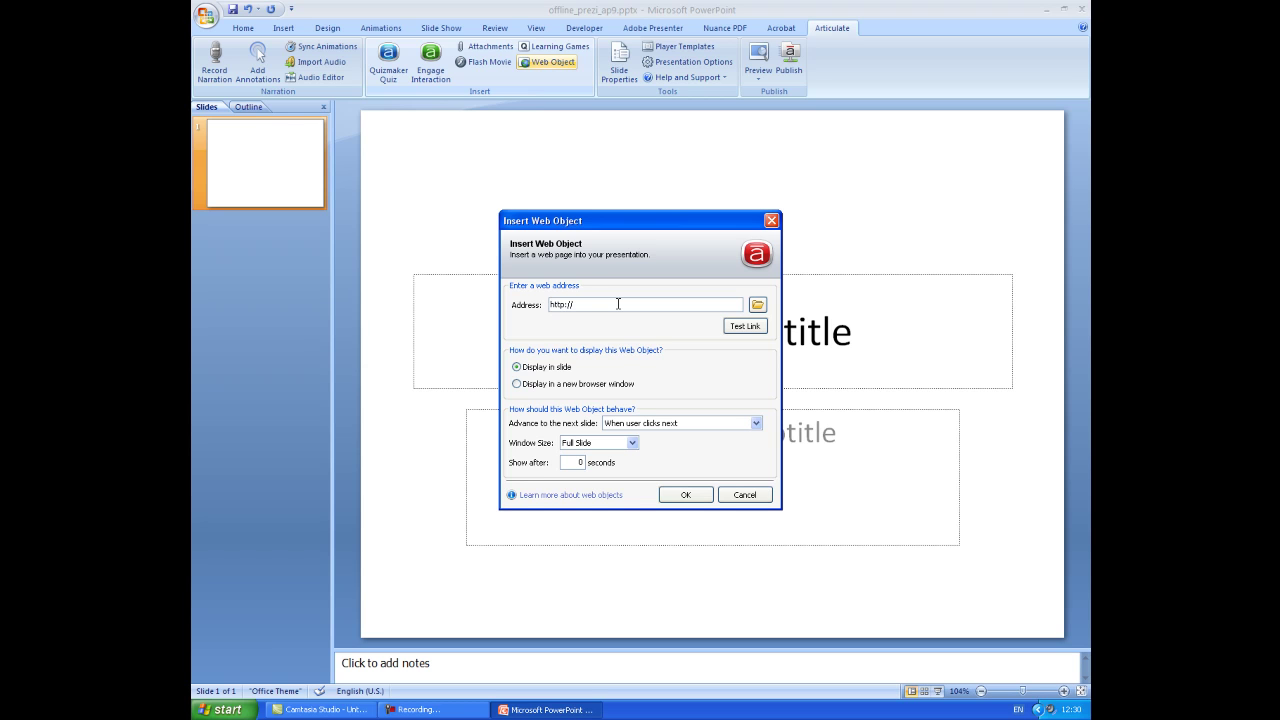
left_click(757, 304)
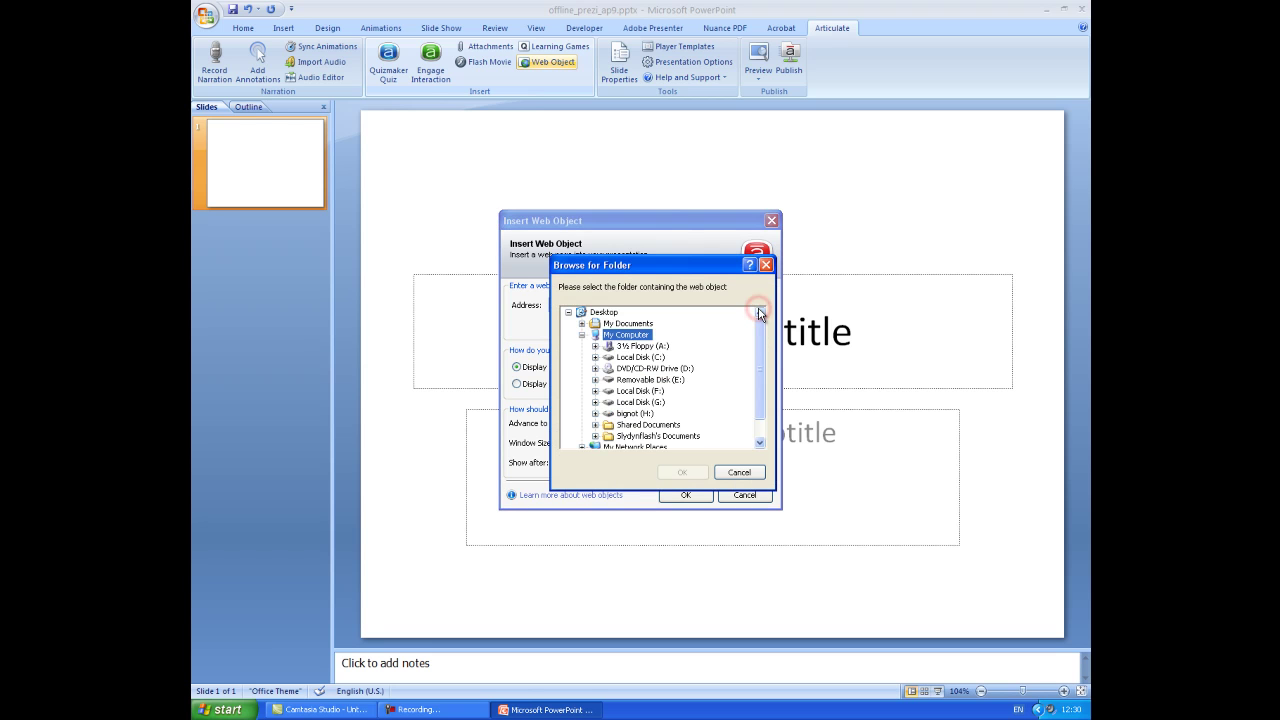
left_click(582, 323)
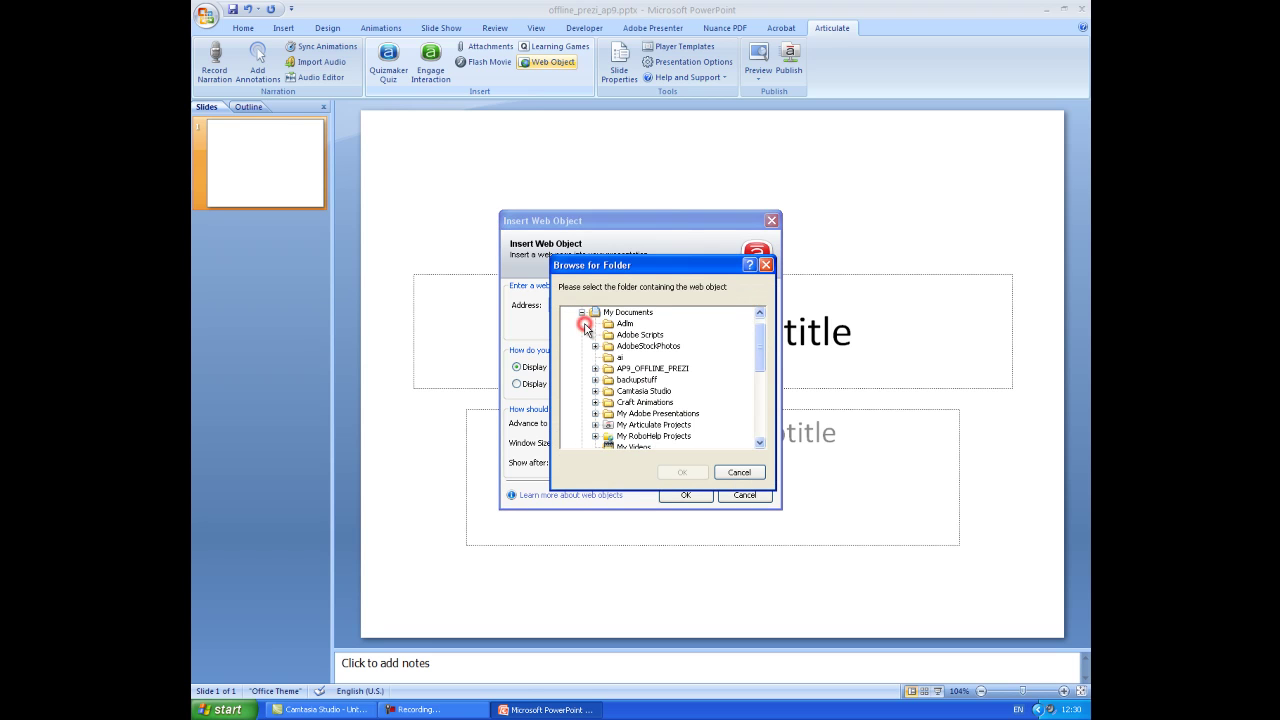
left_click(627, 369)
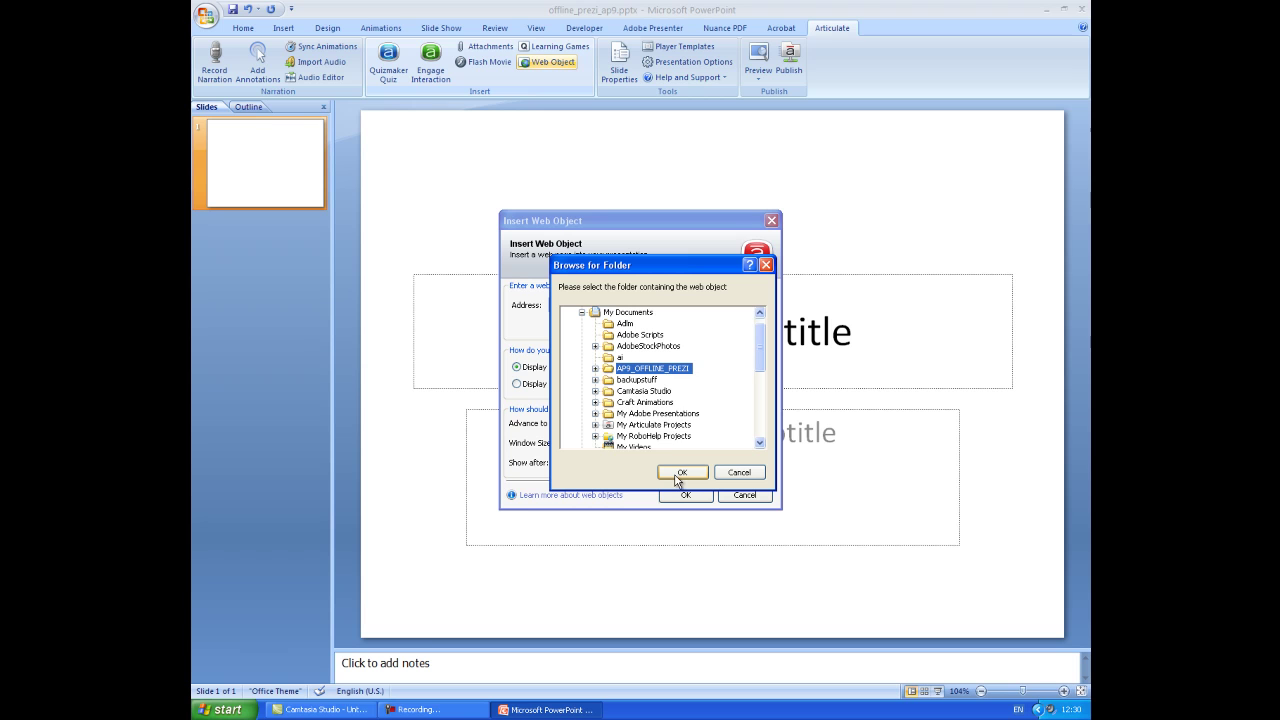
left_click(595, 368)
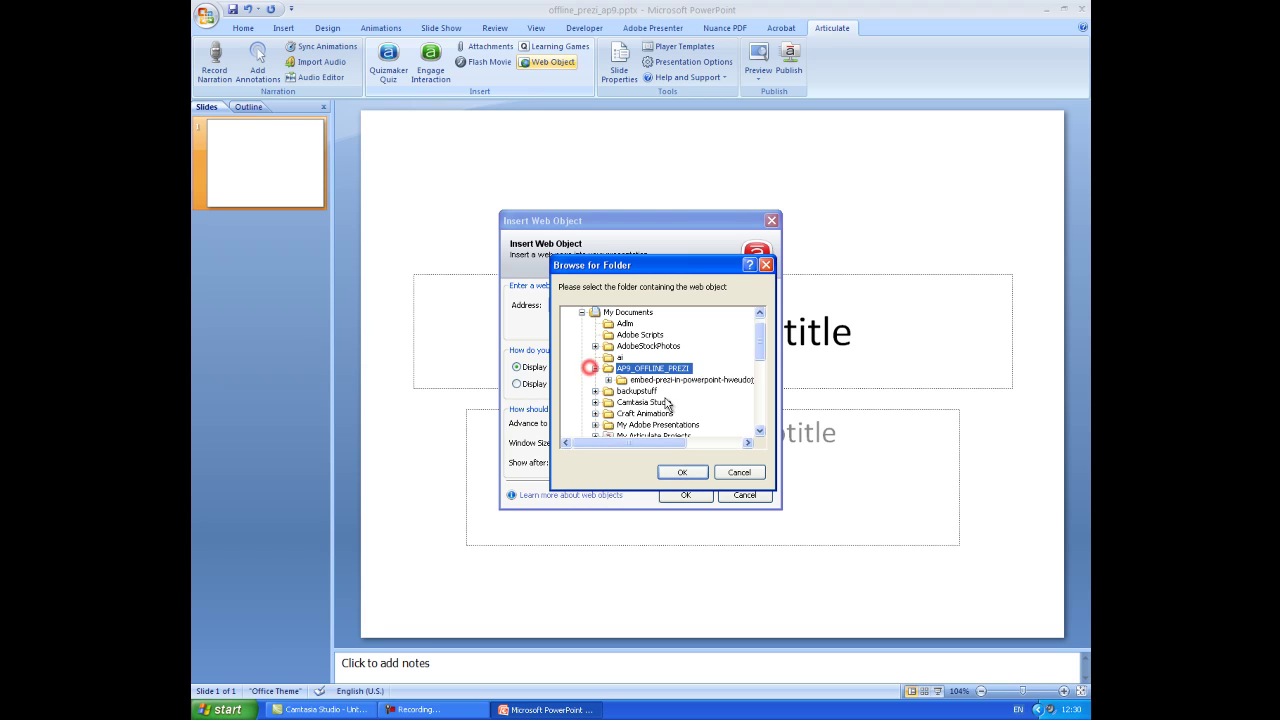
left_click(646, 381)
left_click(682, 472)
left_click(688, 494)
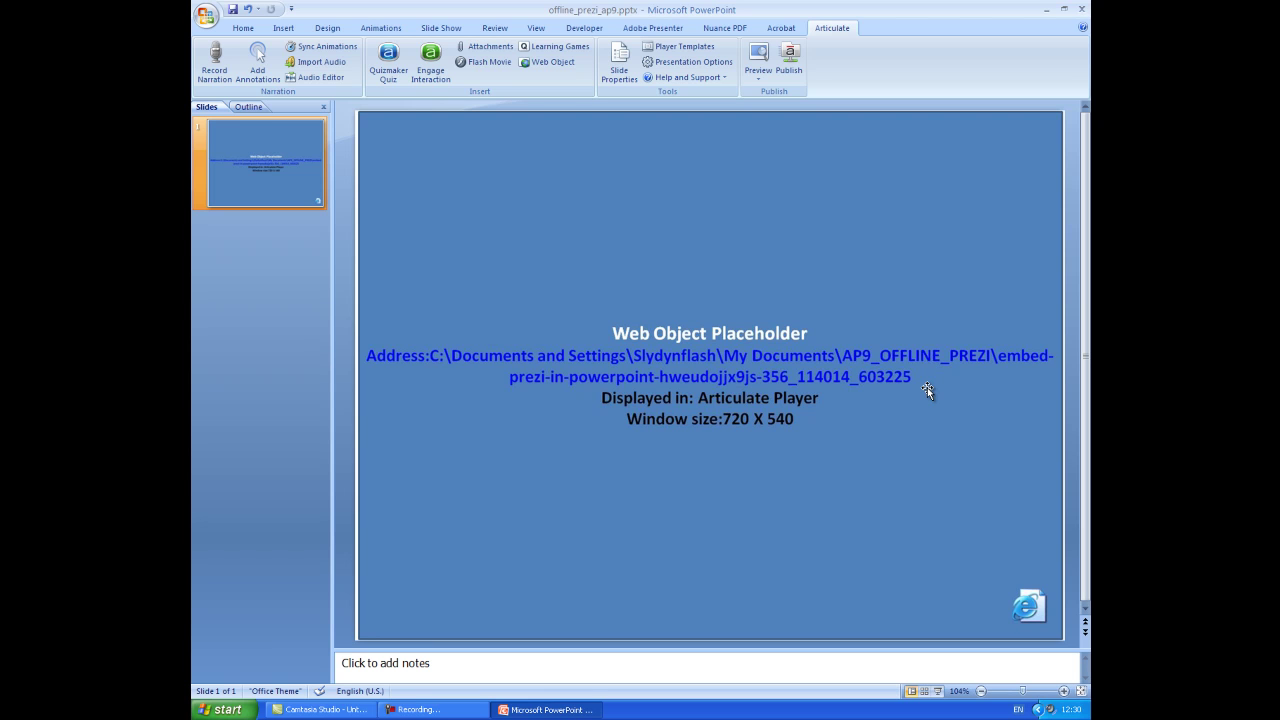
Preview this slide in the Articulate player to check the prezi, and close the preview.
left_click(757, 60)
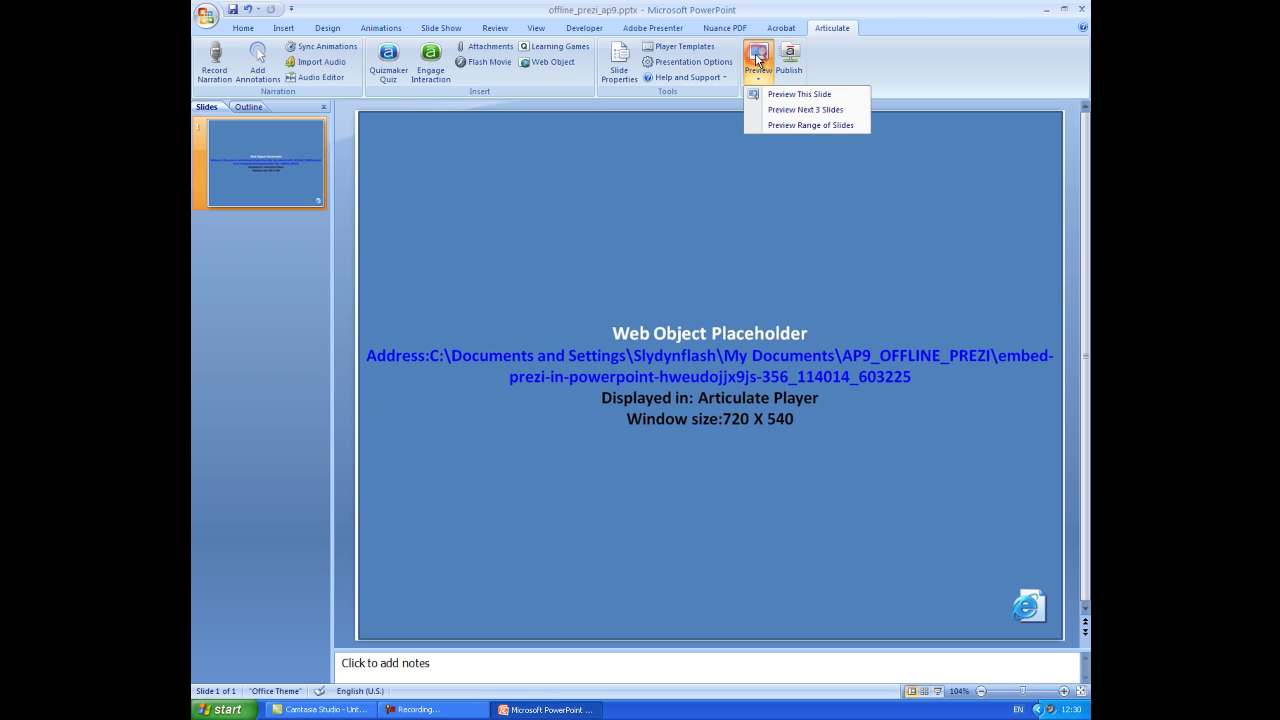
left_click(762, 94)
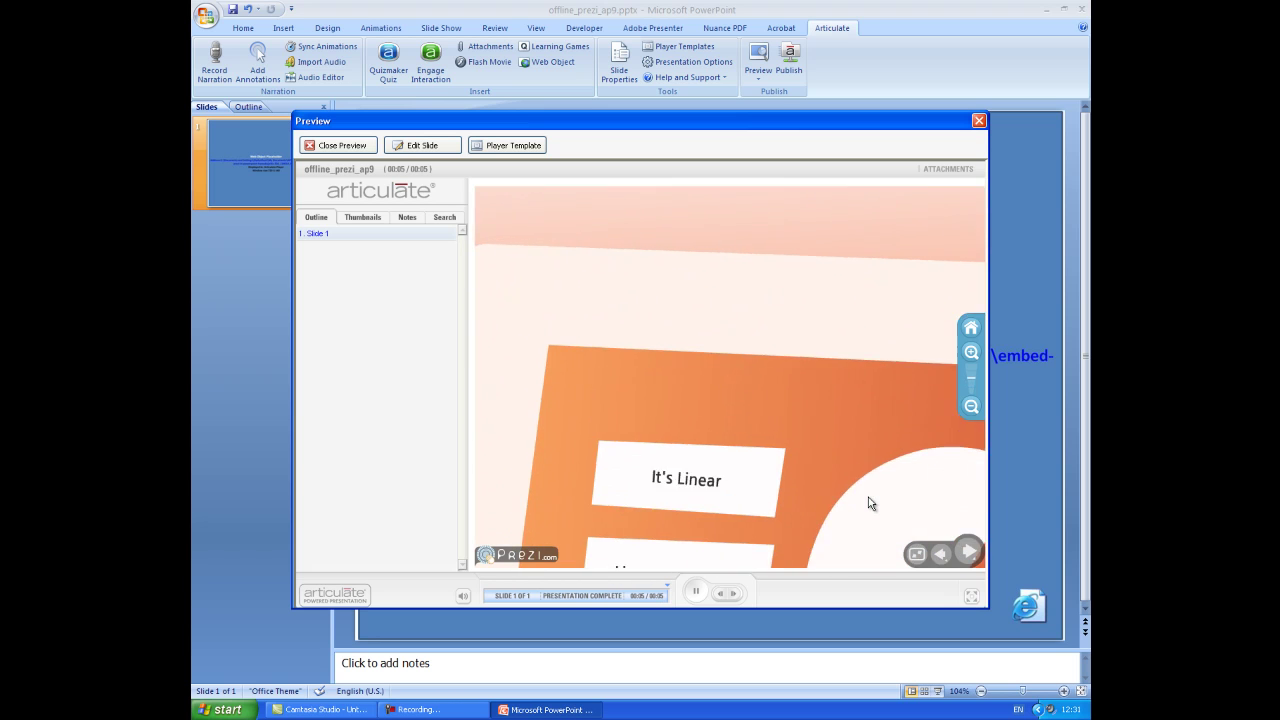
left_click(979, 120)
left_click(621, 437)
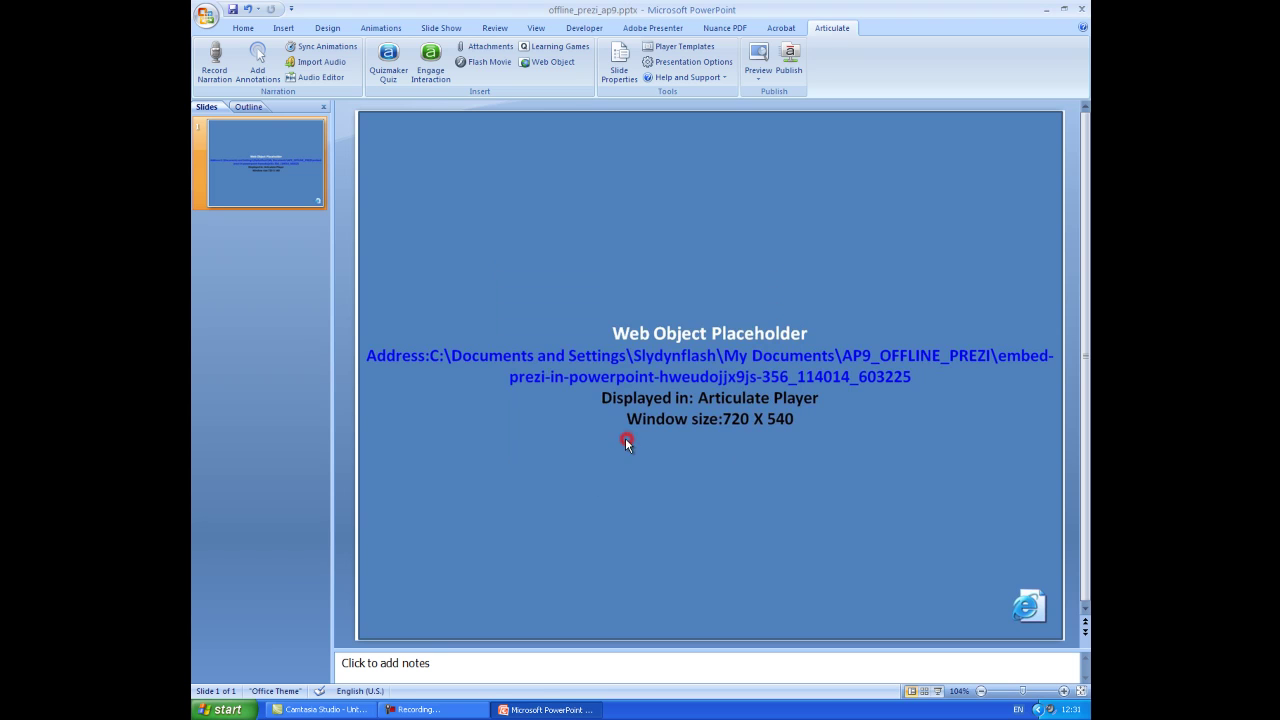
Publish the presentation for web as offline_prezi_ap9 with the Corporate Communications player template, and close PowerPoint.
left_click(786, 58)
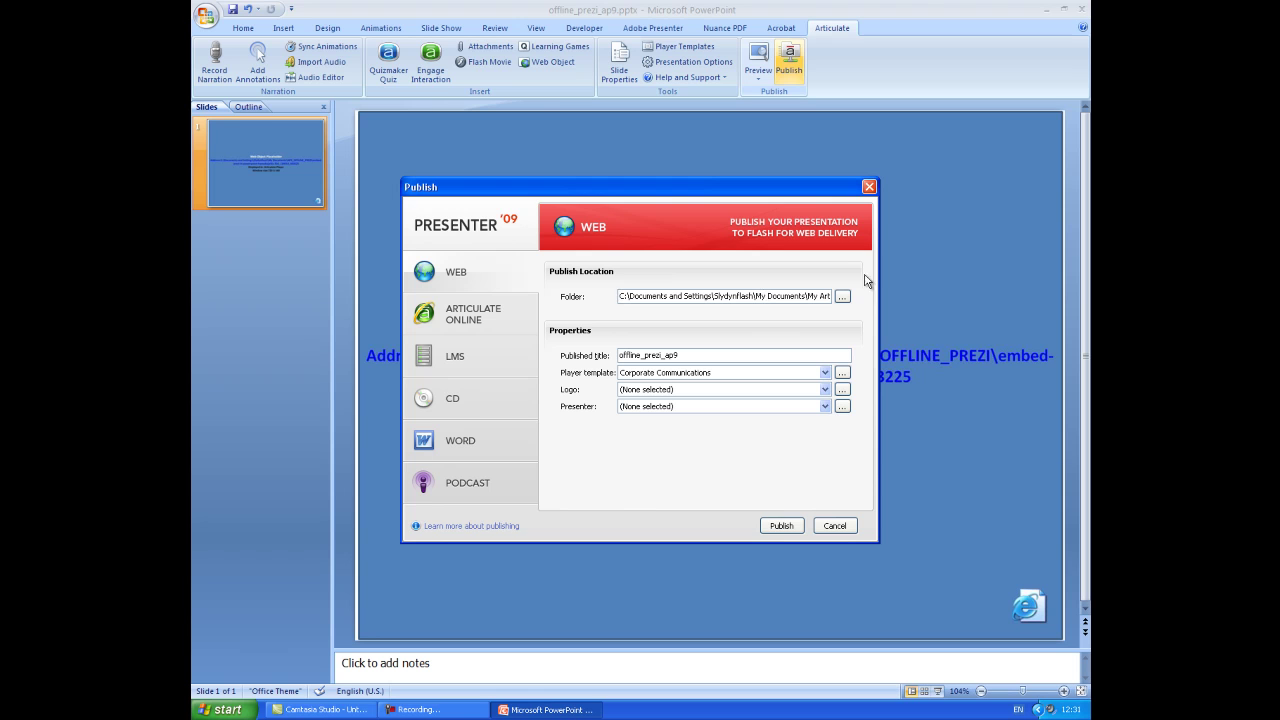
left_click(779, 526)
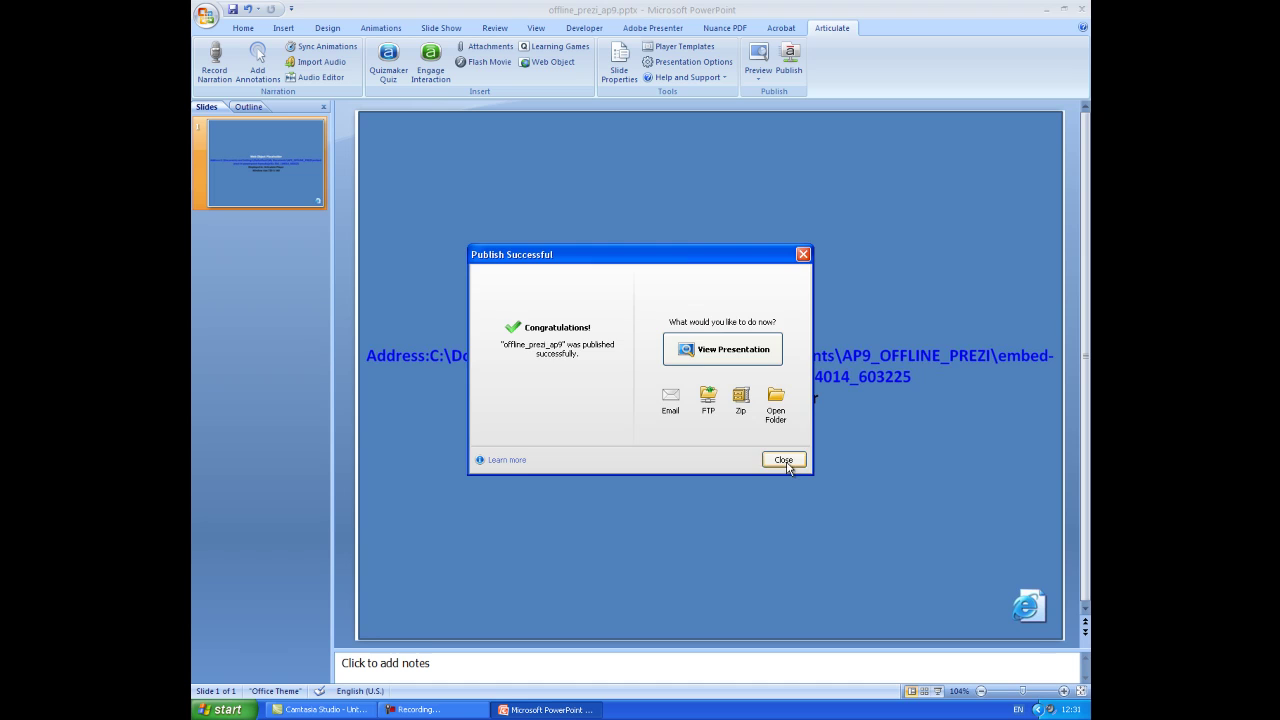
left_click(784, 460)
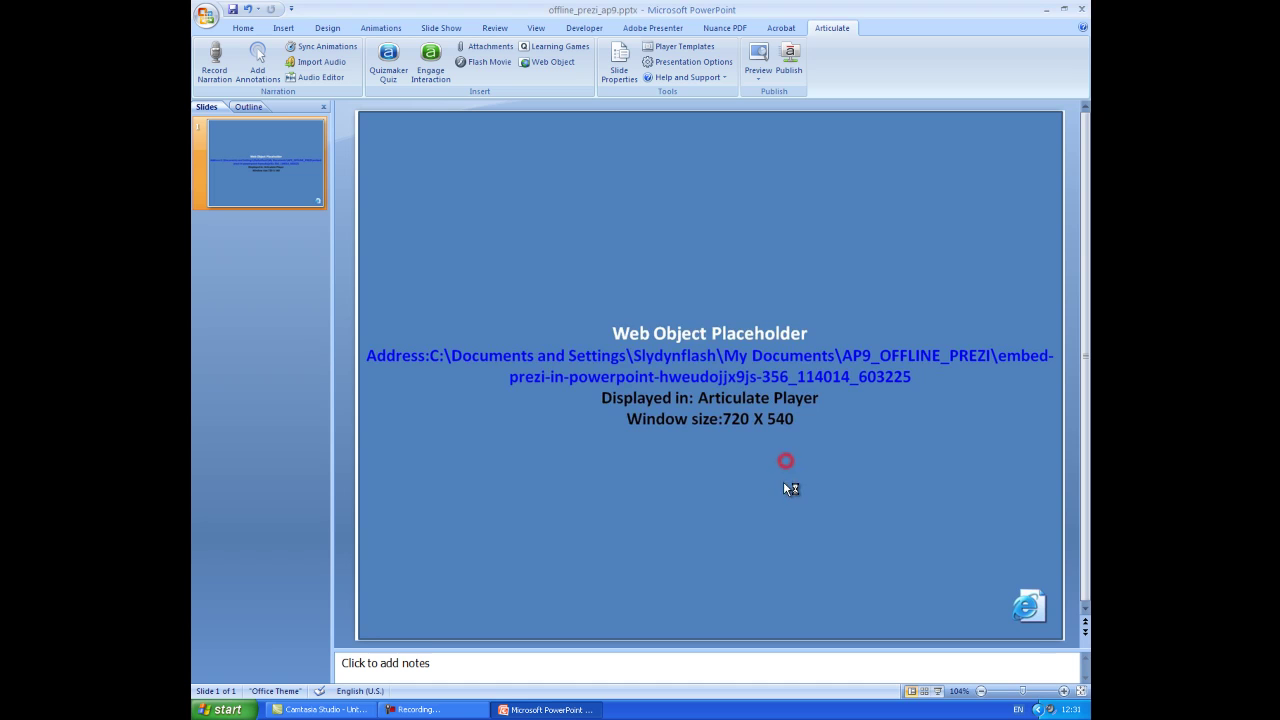
left_click(1079, 12)
Open the published offline_prezi_ap9 folder inside My Articulate Projects in My Documents.
left_click(222, 709)
left_click(389, 408)
double_click(404, 212)
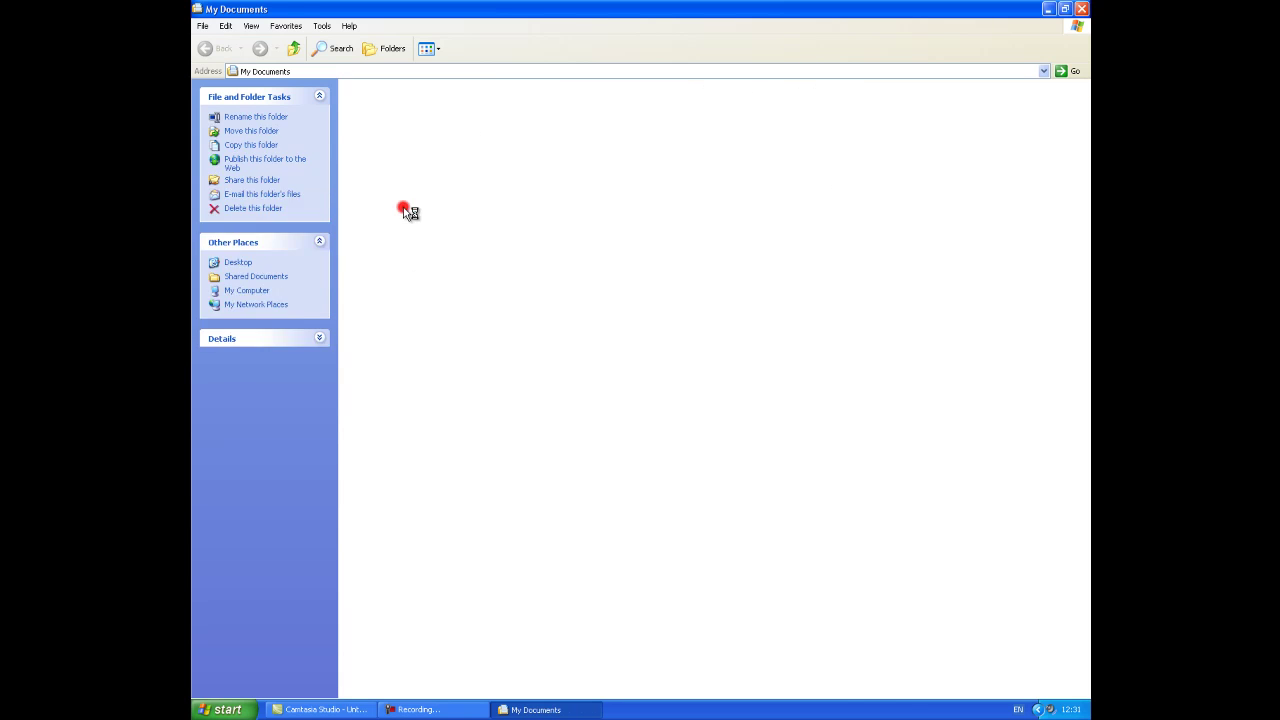
left_click(380, 106)
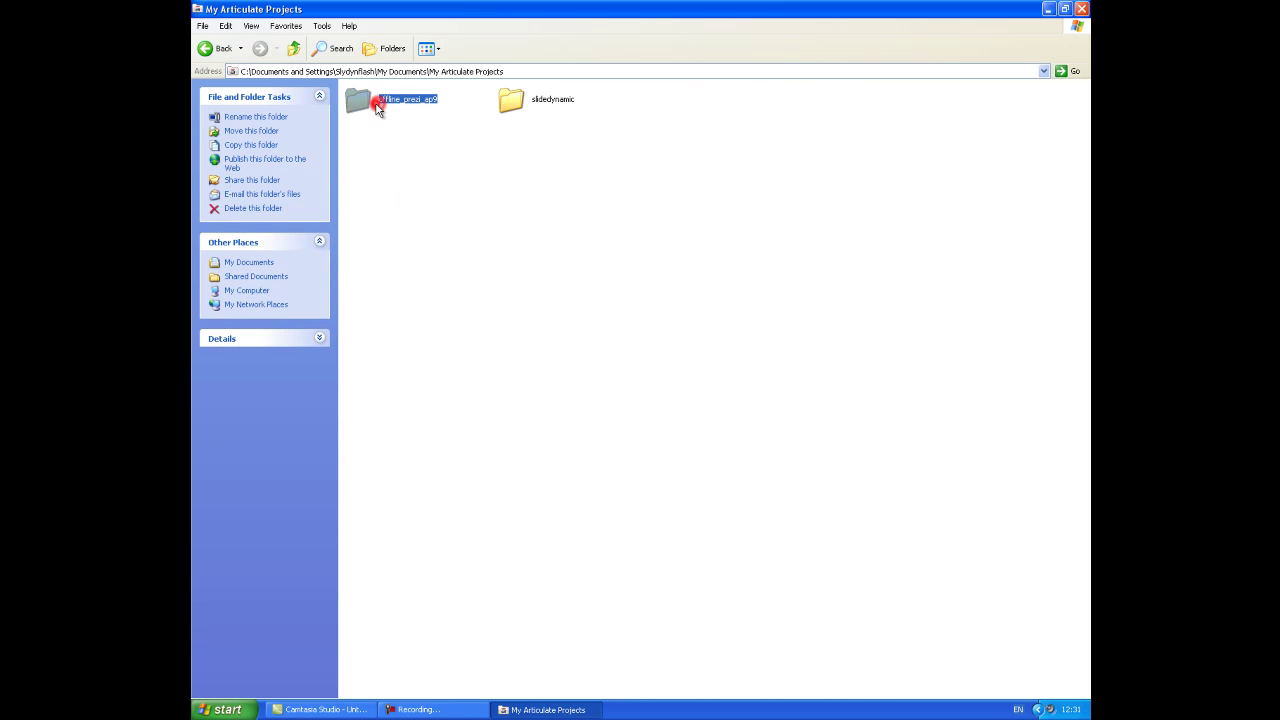
double_click(378, 108)
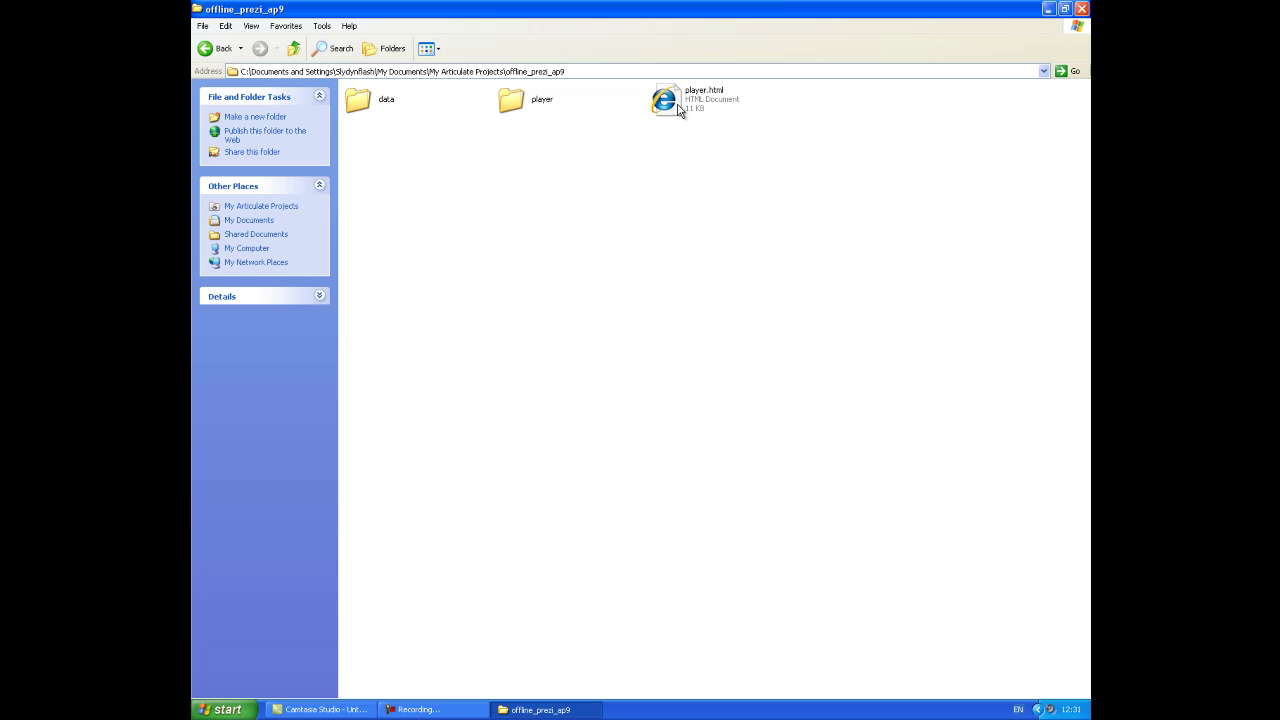
Open player.html in the browser to test the published presentation, and close the browser.
left_click(678, 110)
double_click(680, 106)
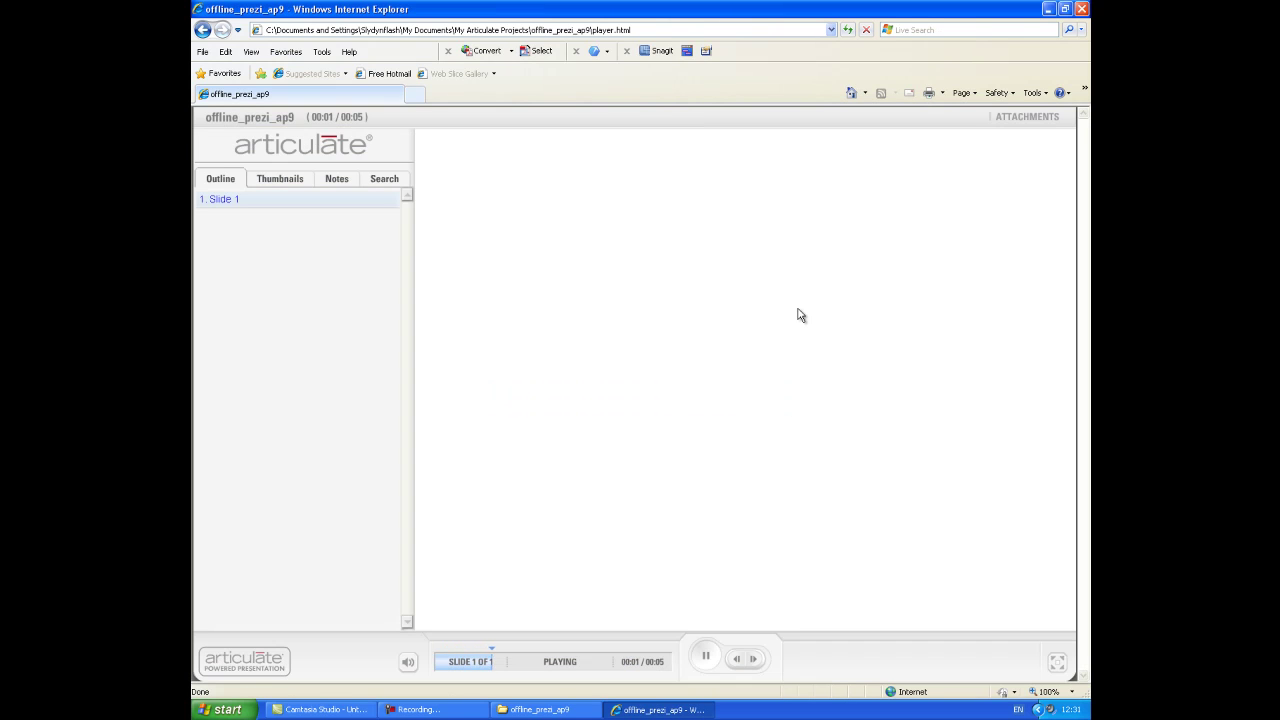
left_click(1081, 8)
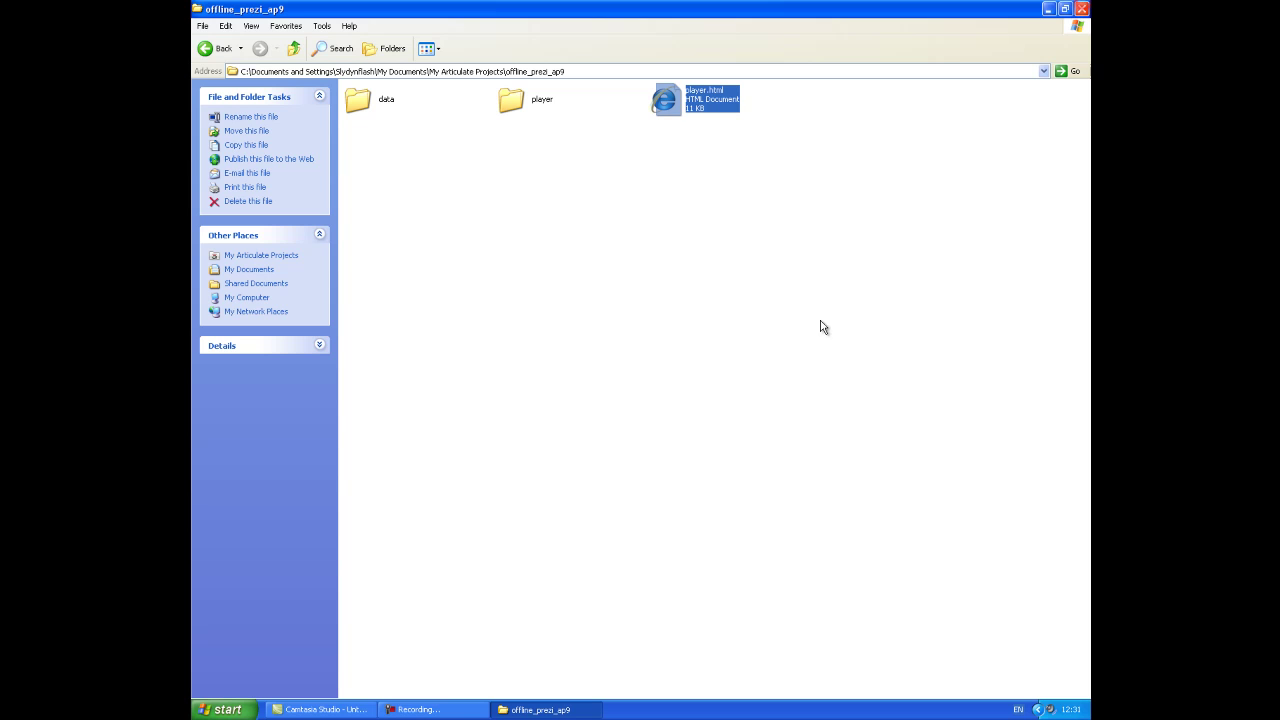
Edit player.html in Notepad, delete the "saved from url=(0014)about:internet" comment line, and close the file with the change saved.
right_click(677, 106)
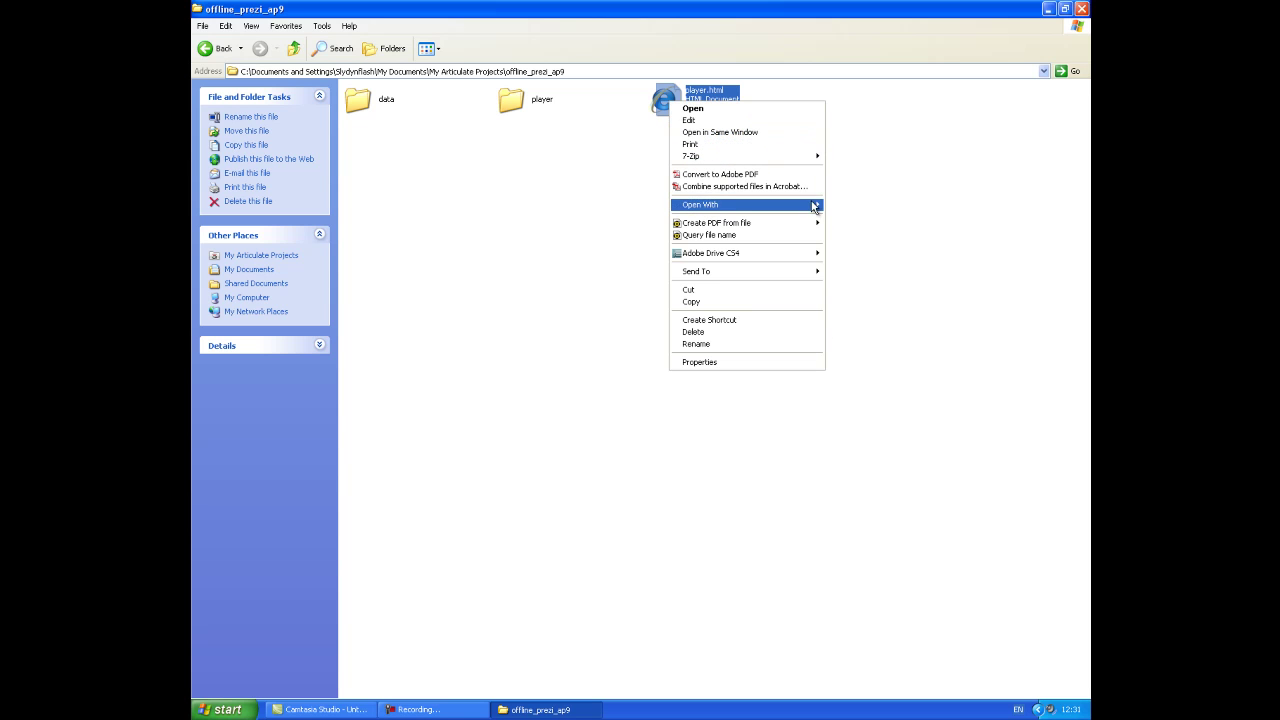
mouse_move(710, 206)
left_click(858, 233)
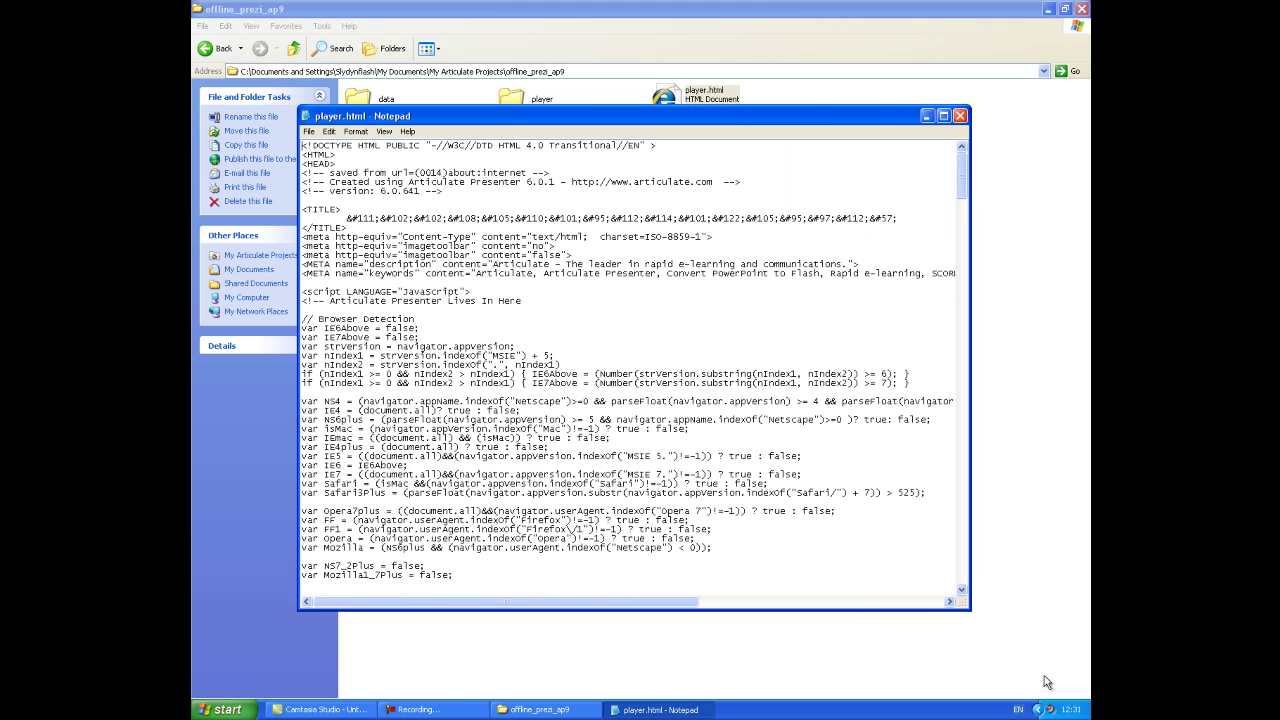
left_click(1038, 709)
left_click(795, 217)
left_click_drag(302, 171, 576, 176)
key("Delete")
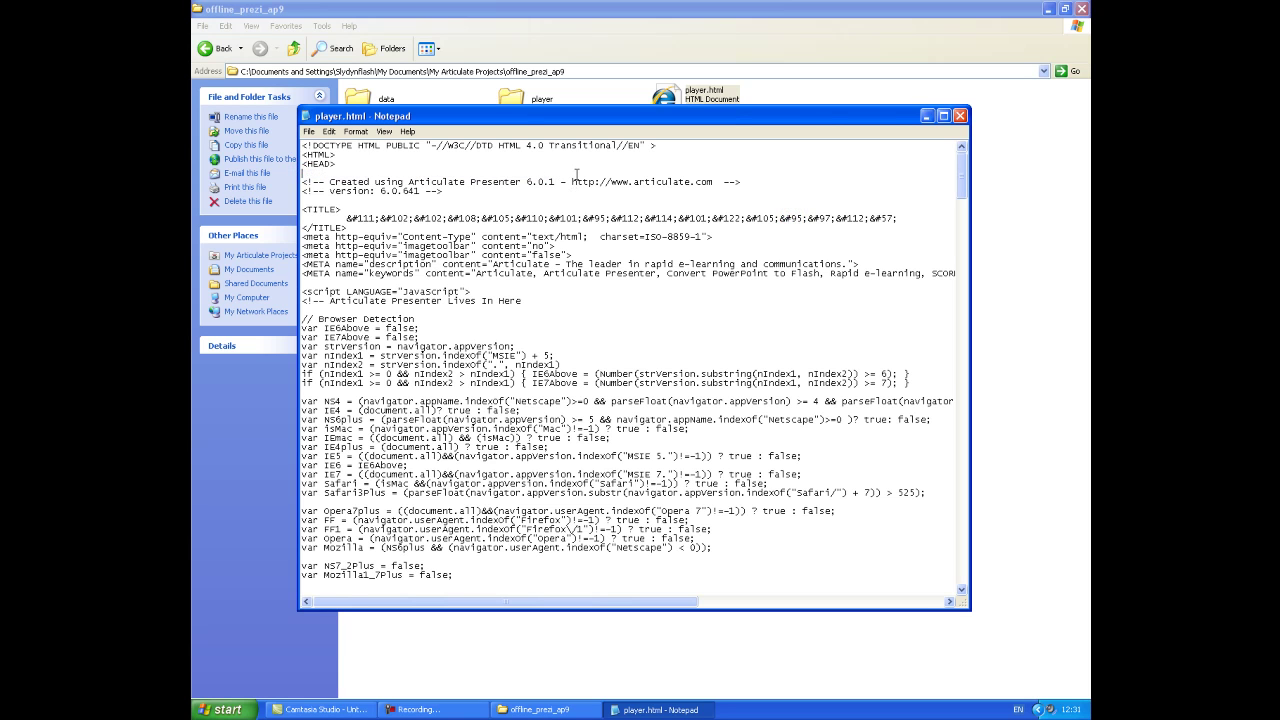
left_click(959, 116)
left_click(587, 396)
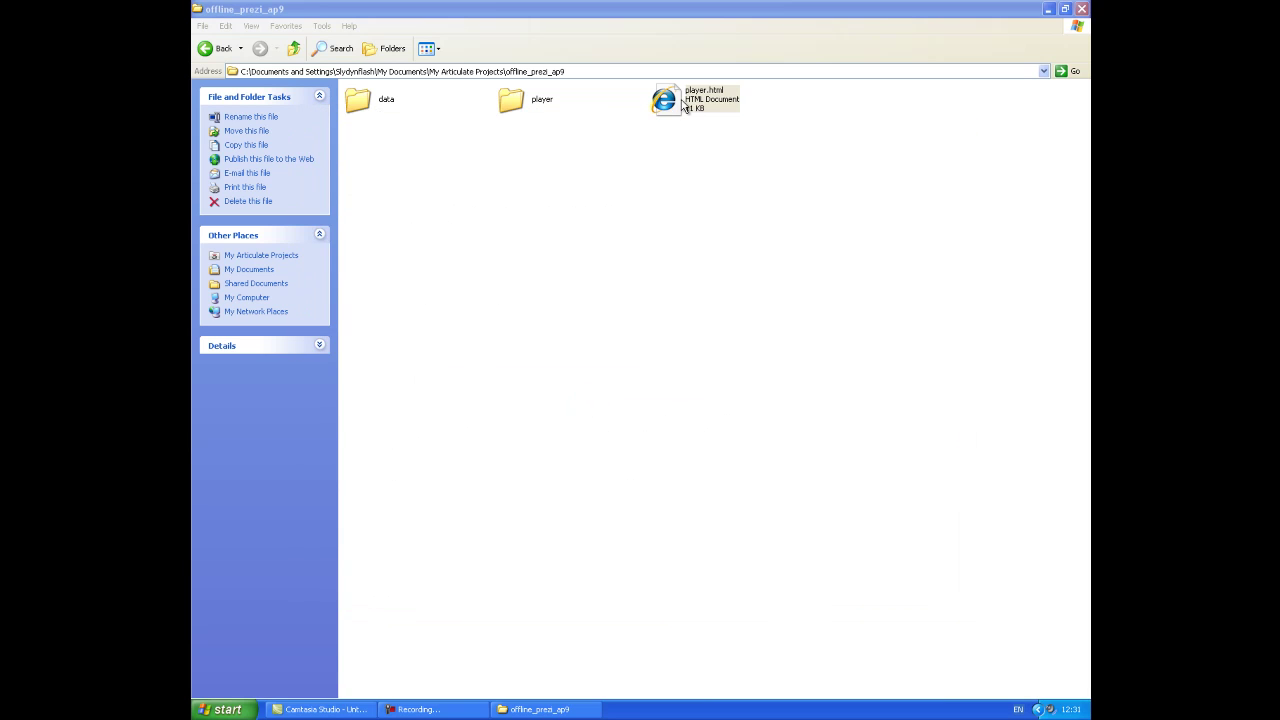
Play the edited player.html in the browser, resuming the presentation to check that the prezi loads, and close all browser tabs.
left_click(684, 106)
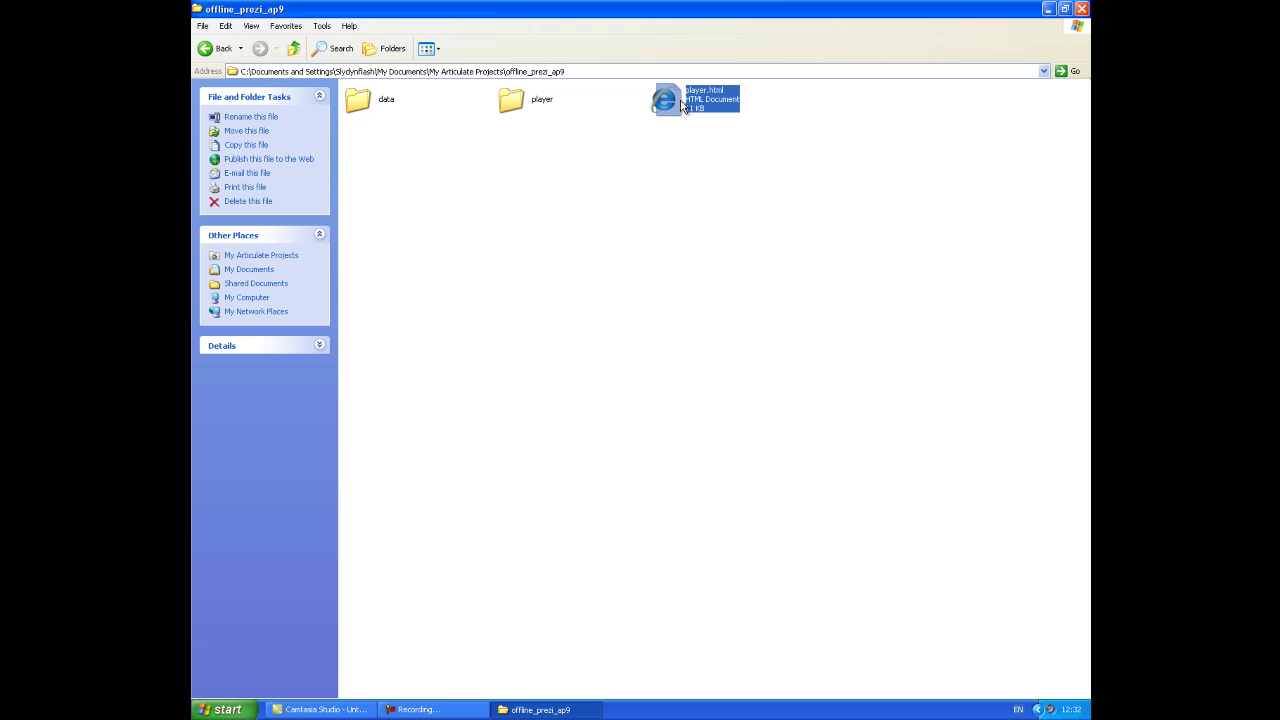
double_click(680, 105)
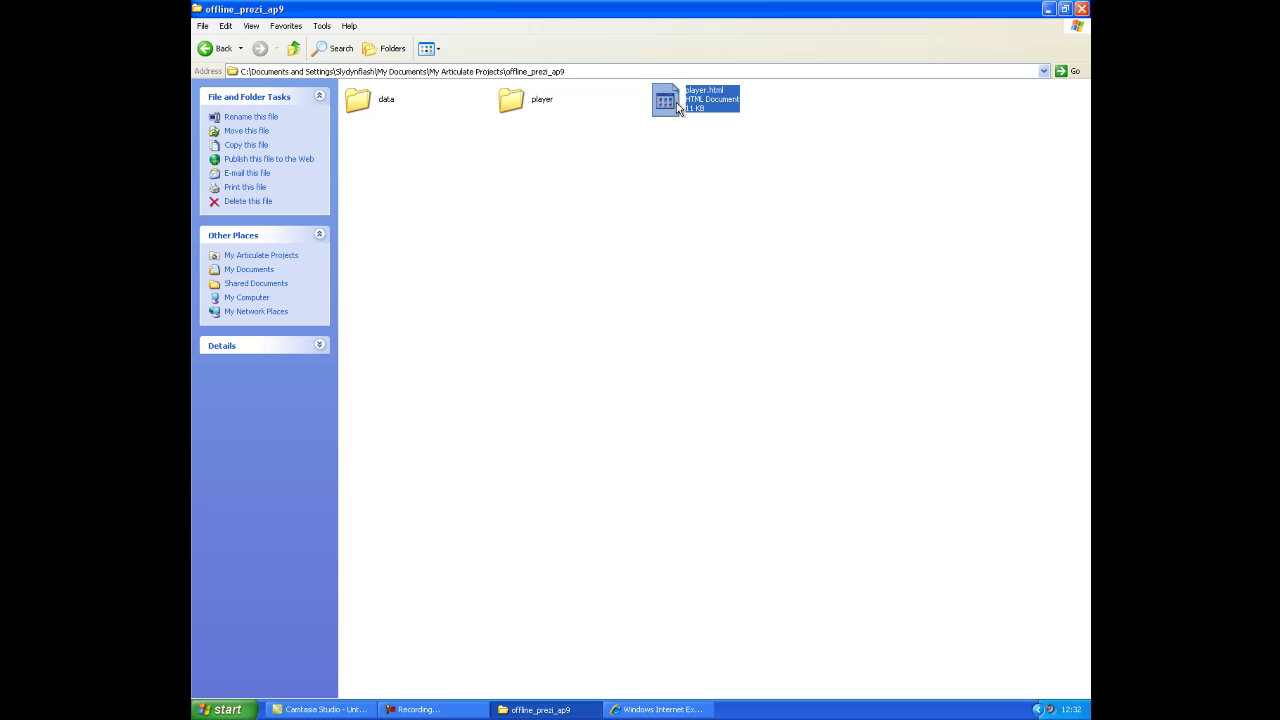
left_click(672, 709)
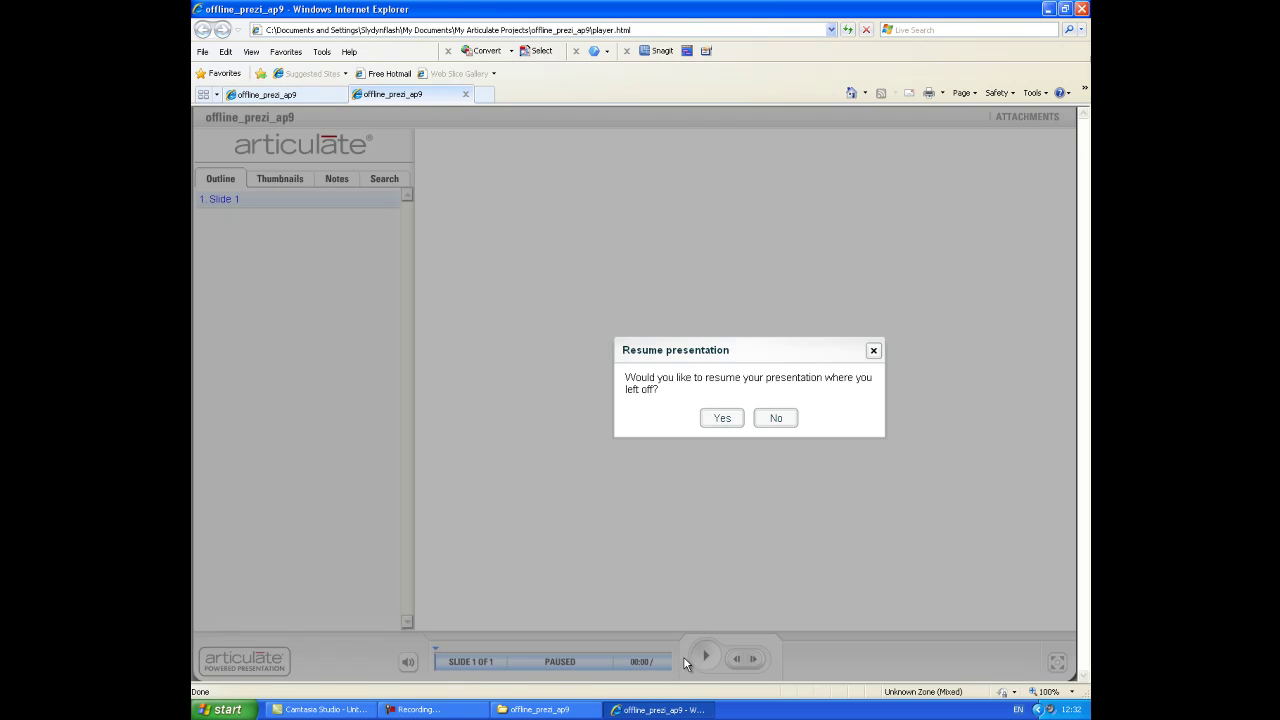
left_click(720, 418)
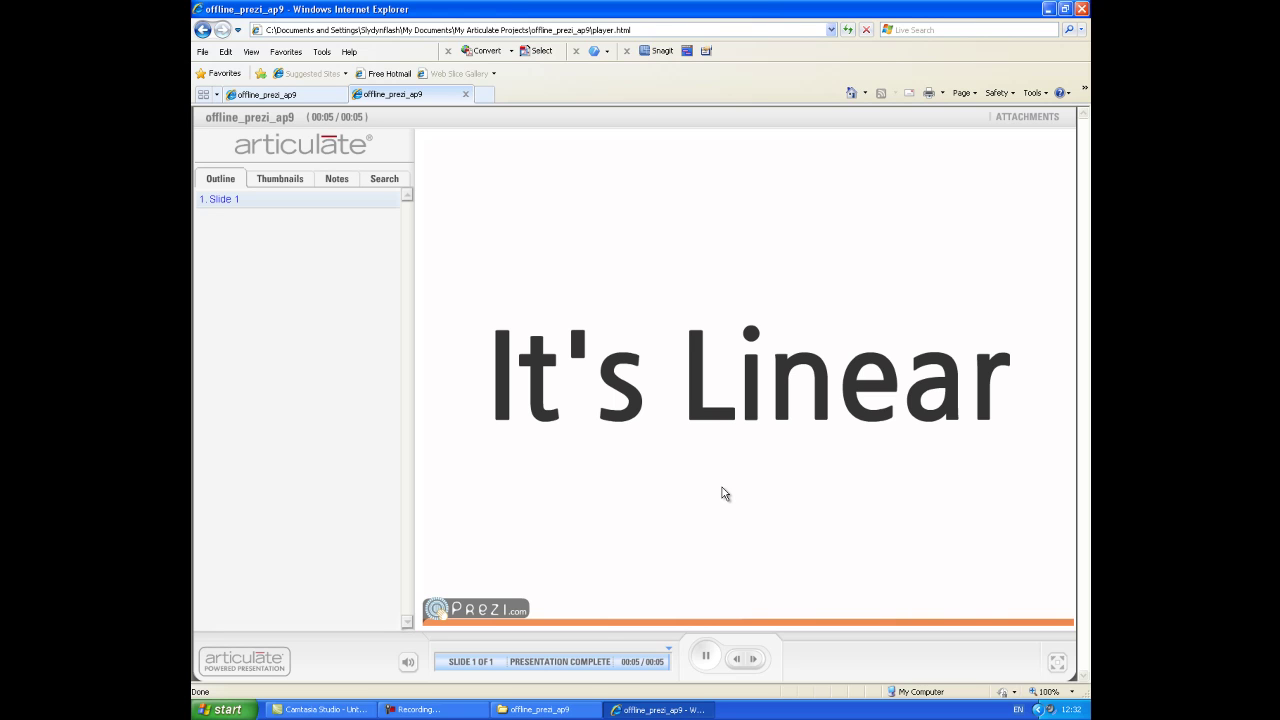
left_click(1082, 8)
left_click(640, 362)
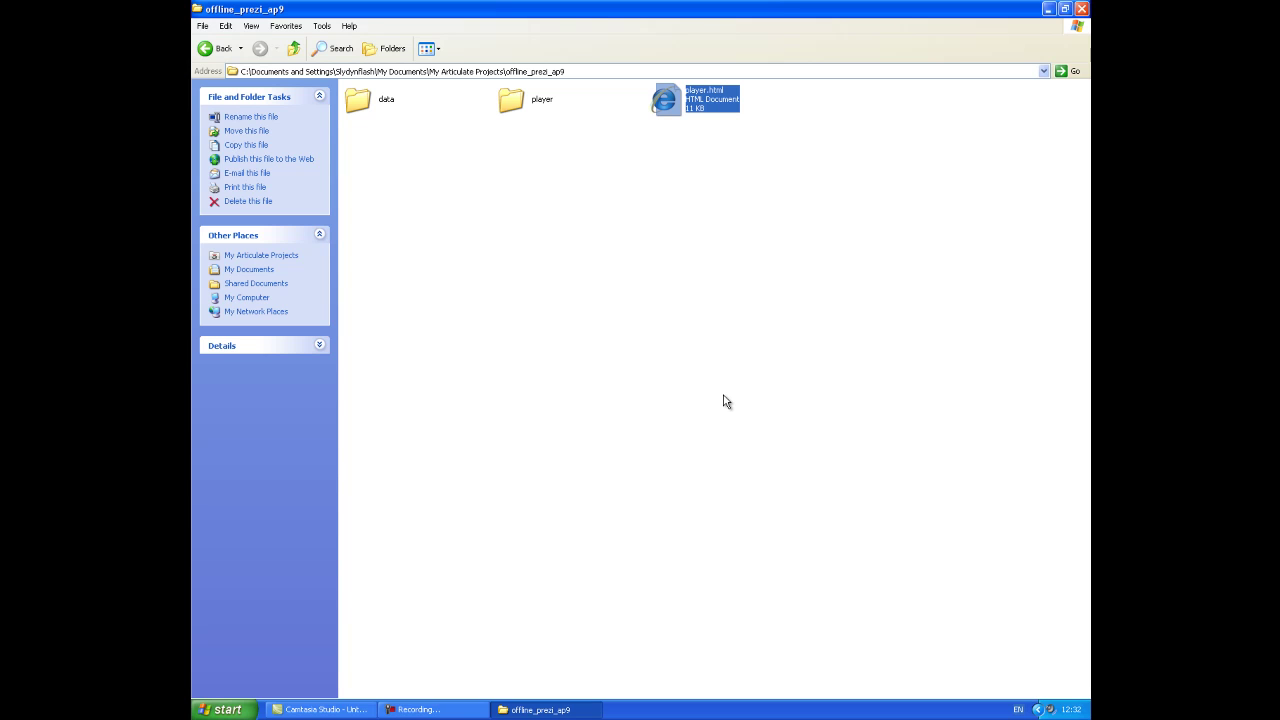